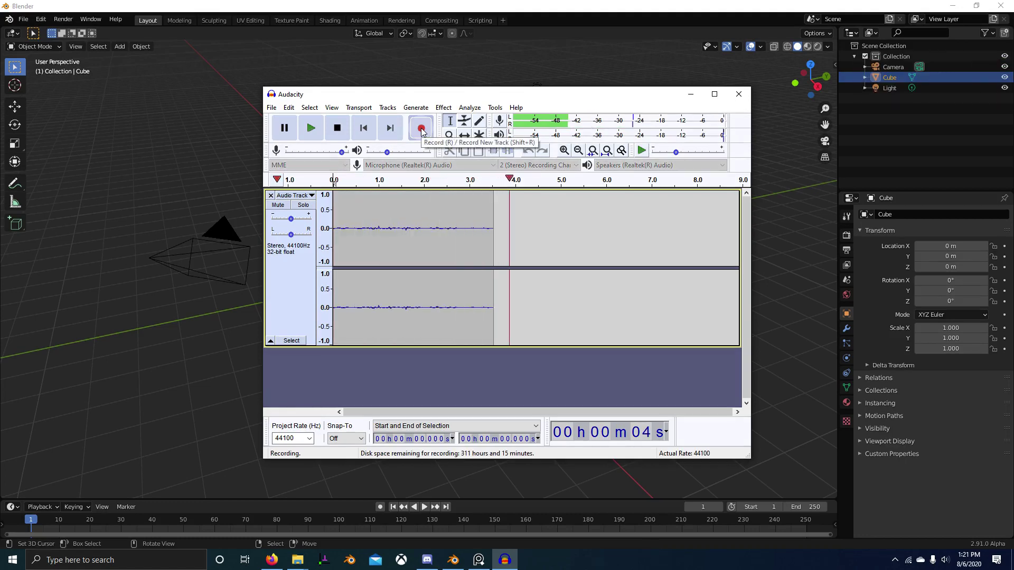
pyautogui.click(211, 220)
pyautogui.moveTo(505, 289); pyautogui.dragTo(320, 187, button='middle')
pyautogui.scroll(-4, 414, 272)
pyautogui.scroll(4, 414, 271)
pyautogui.scroll(-5, 437, 238)
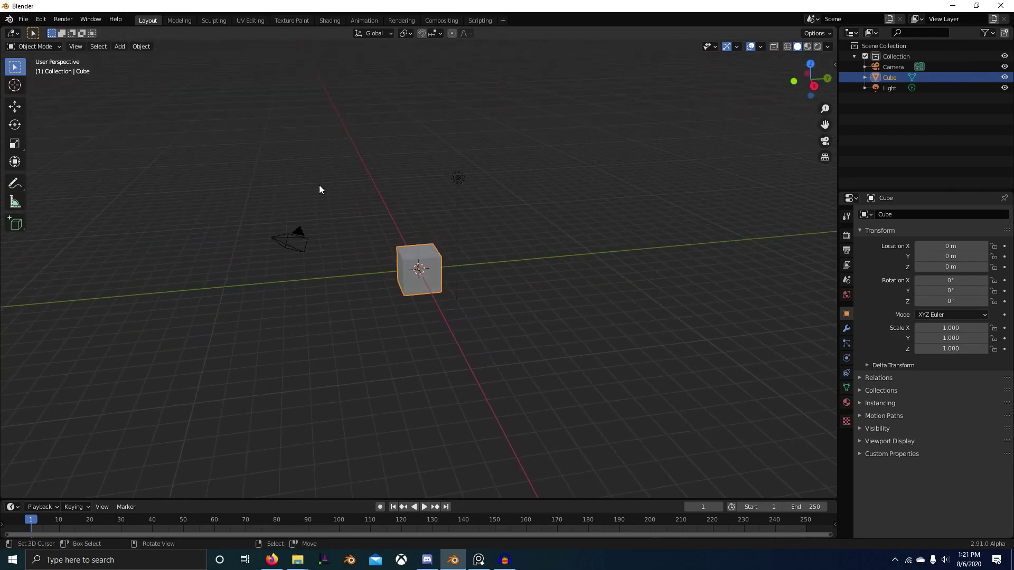
# - Display the Blender splash screen to check the version, and view the newboolean experimental branch download page in Firefox
pyautogui.click(10, 21)
pyautogui.click(21, 31)
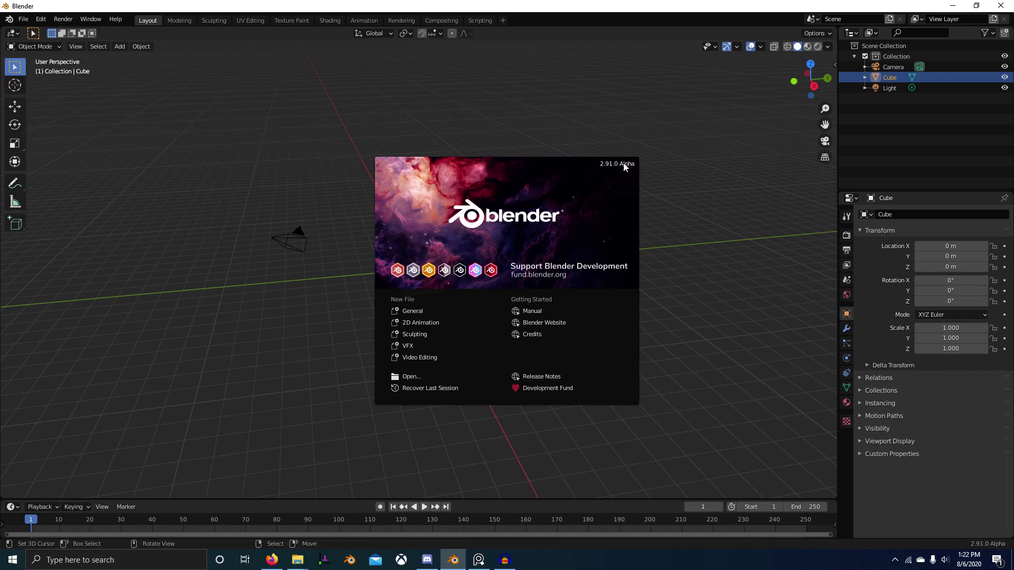
pyautogui.click(270, 561)
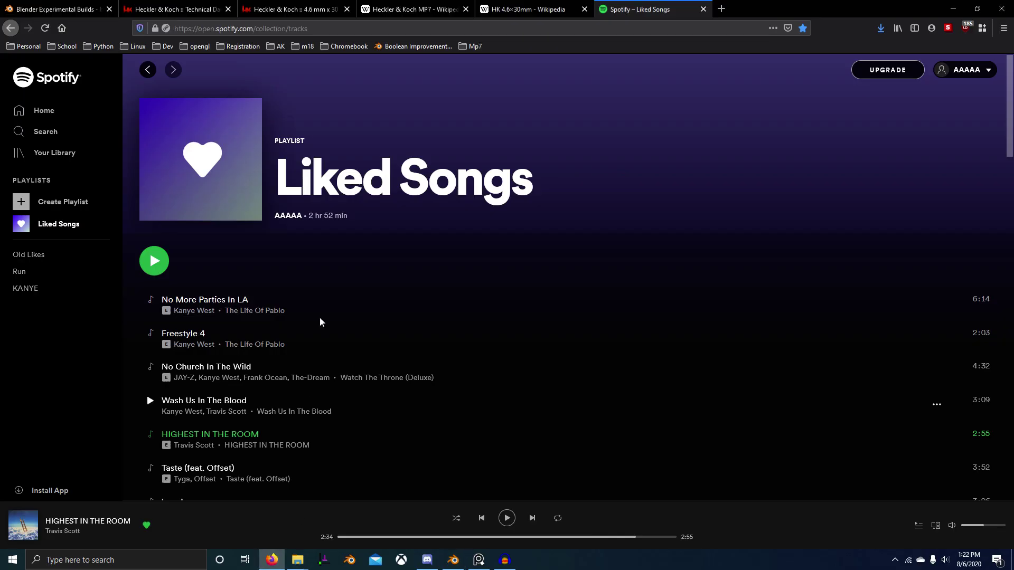
pyautogui.click(53, 9)
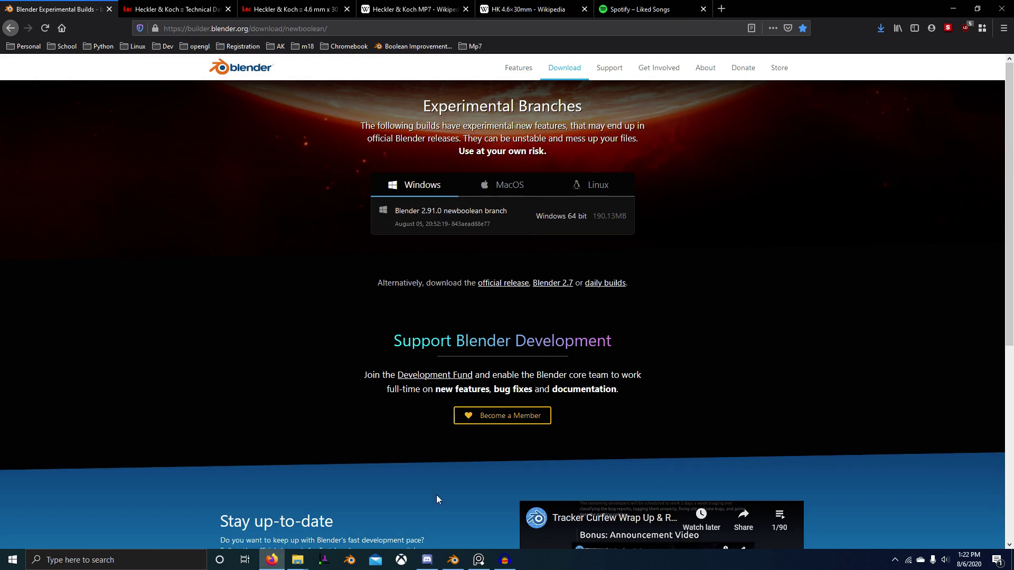
pyautogui.moveTo(480, 560)
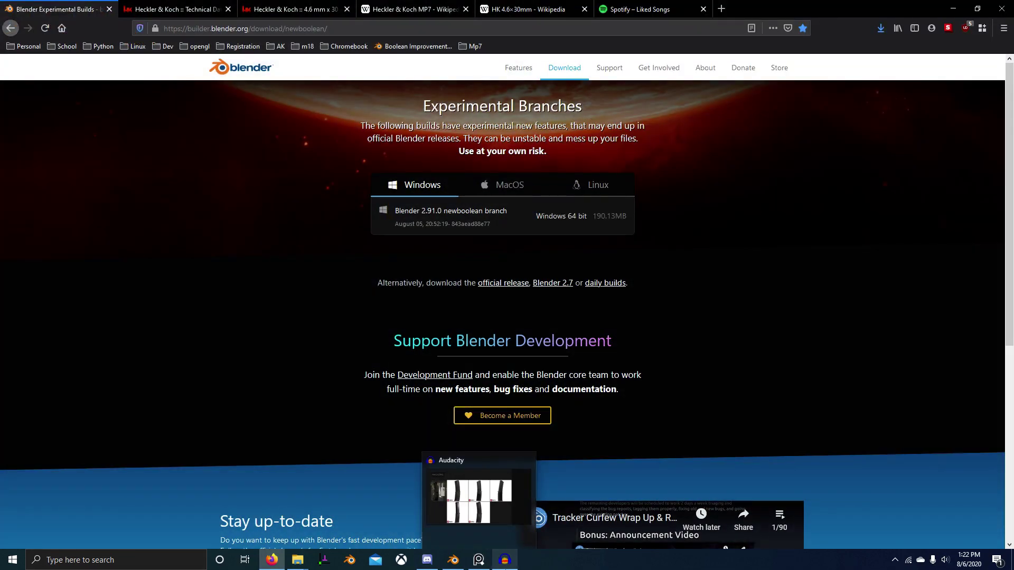
# - Switch back to Blender and delete all objects of the default scene
pyautogui.click(453, 559)
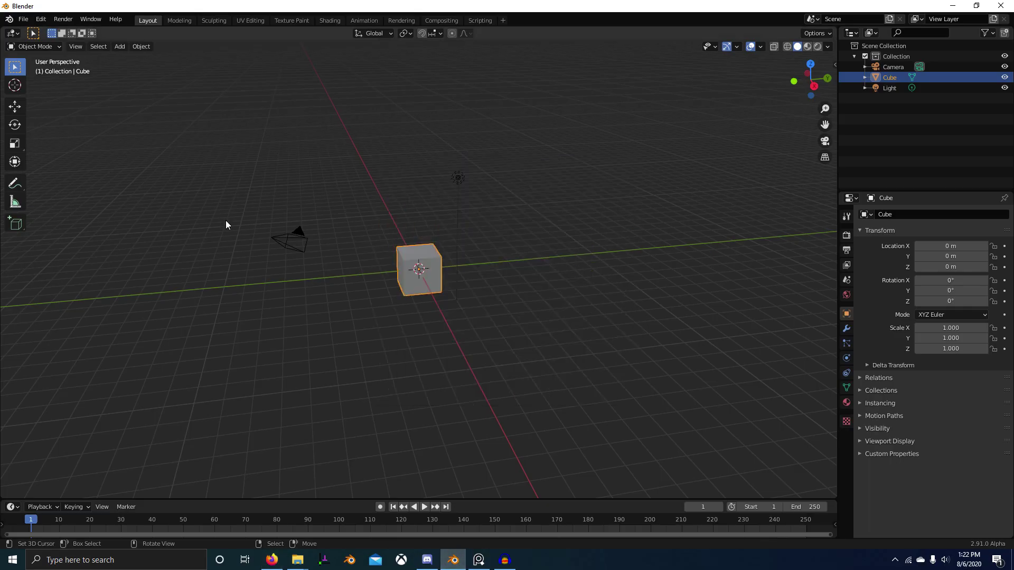
pyautogui.moveTo(226, 220); pyautogui.dragTo(376, 268, button='middle')
pyautogui.press('a')
pyautogui.press('x')
pyautogui.click(508, 296)
pyautogui.moveTo(605, 339); pyautogui.dragTo(597, 303, button='middle')
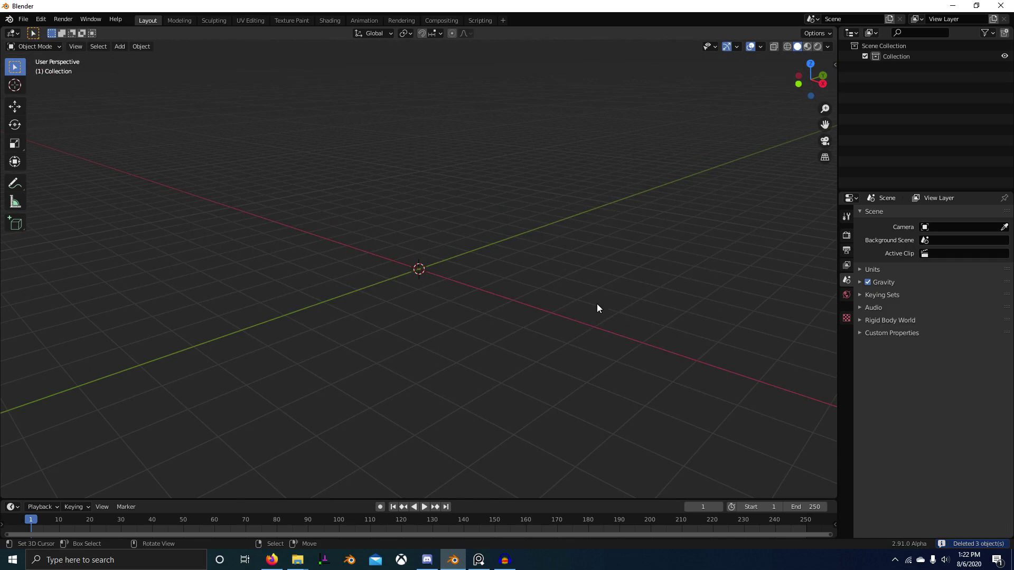
# - Switch to the PureRef board and examine the receiver, magazine and overall MP7 reference images
pyautogui.hotkey('alt', 'Tab')
pyautogui.click(431, 376)
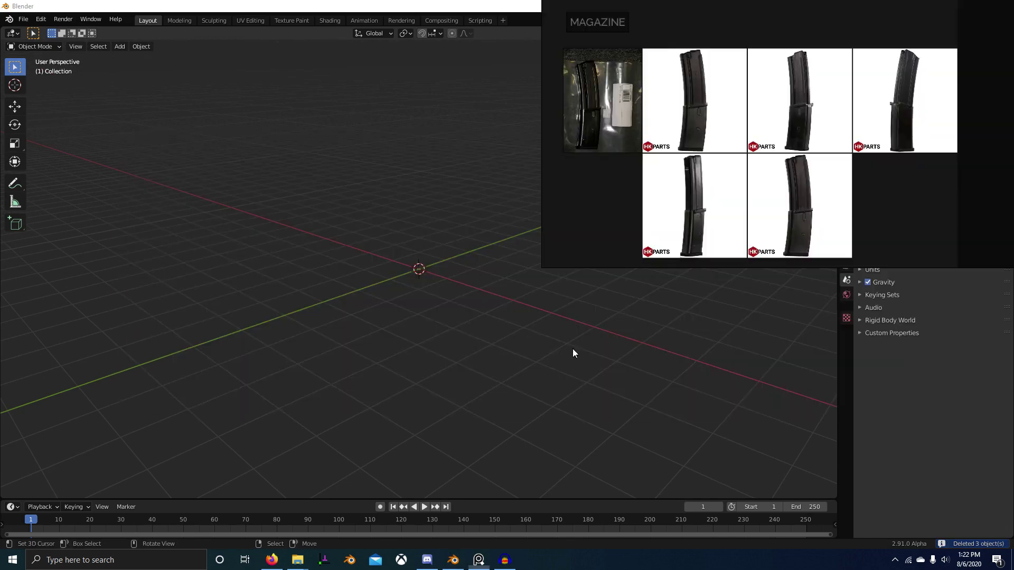
pyautogui.scroll(10, 864, 152)
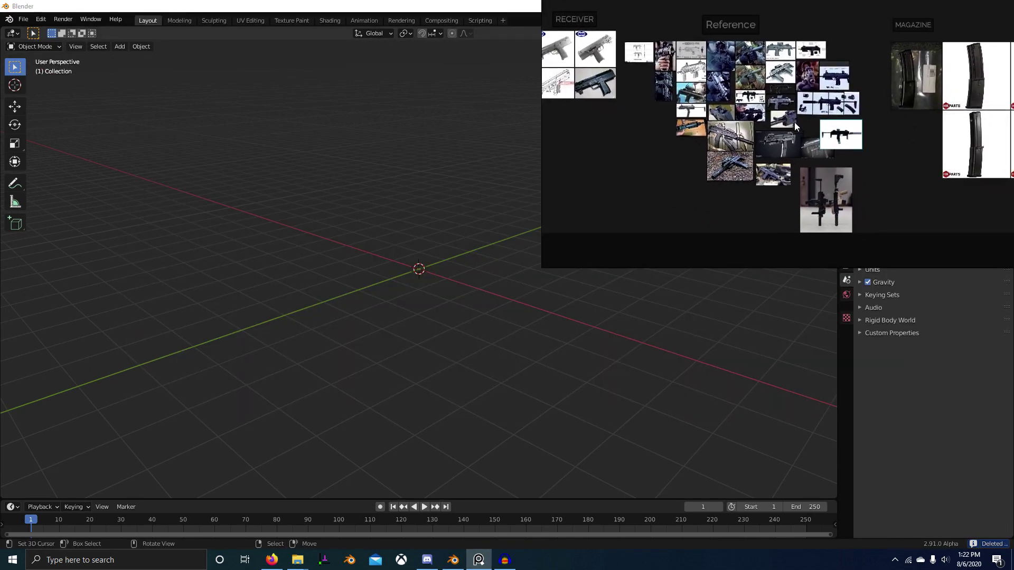
pyautogui.scroll(-3, 845, 159)
pyautogui.scroll(3, 755, 156)
pyautogui.moveTo(755, 156); pyautogui.dragTo(879, 172, button='middle')
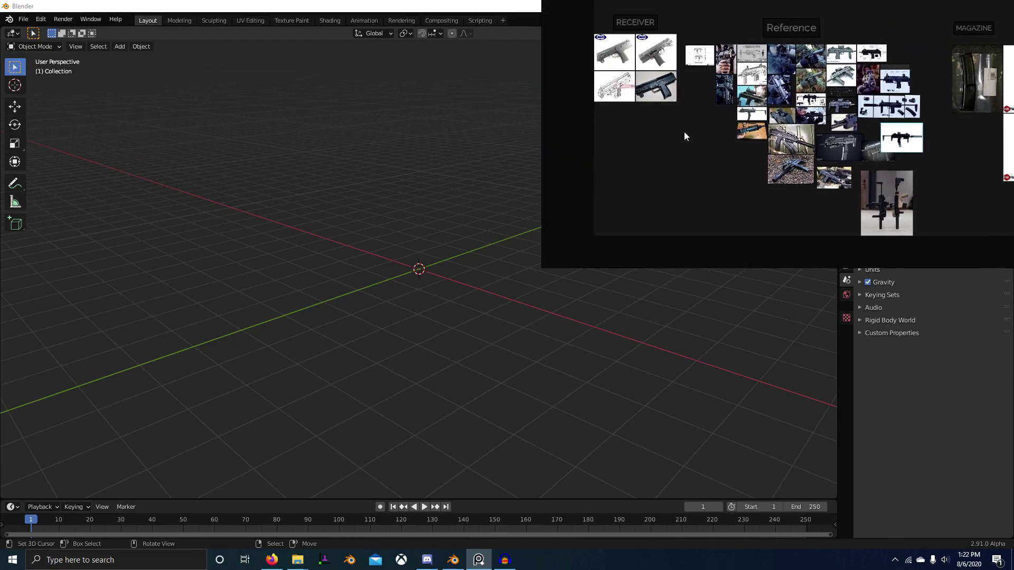
pyautogui.scroll(3, 667, 128)
pyautogui.moveTo(667, 128); pyautogui.dragTo(774, 228, button='middle')
pyautogui.scroll(3, 758, 151)
# - Check the image files in the __MP7 folder and set the Blender viewport to the right orthographic view
pyautogui.moveTo(553, 405); pyautogui.dragTo(561, 319, button='middle')
pyautogui.hotkey('alt', 'Tab')
pyautogui.click(414, 317)
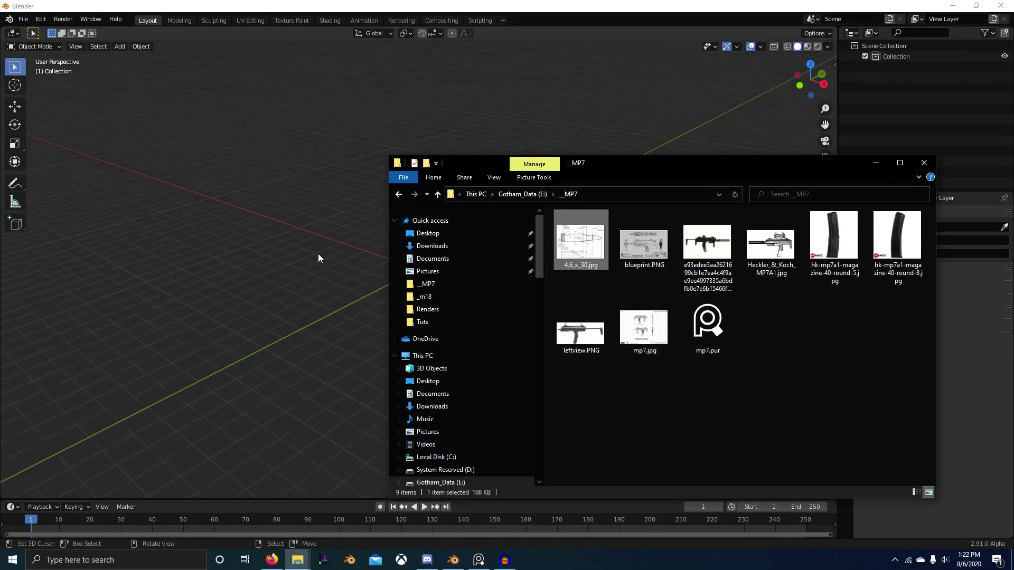
pyautogui.moveTo(318, 255); pyautogui.dragTo(385, 254, button='middle')
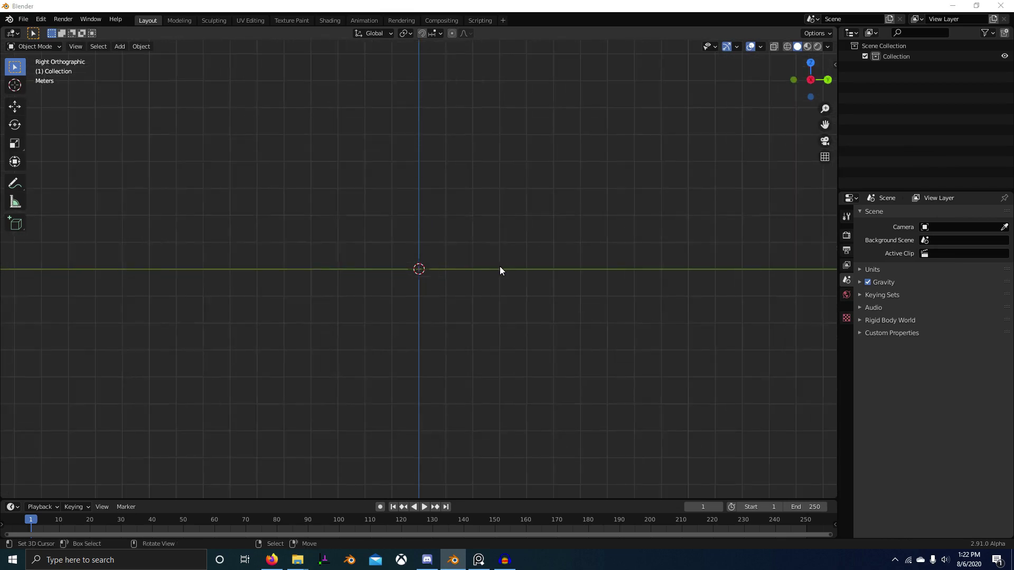
pyautogui.hotkey('alt', 'Tab')
pyautogui.click(387, 231)
pyautogui.hotkey('alt', 'Tab')
pyautogui.click(349, 238)
# - Open the add-on preferences and search the add-ons for "edge" and for "loop"
pyautogui.click(23, 19)
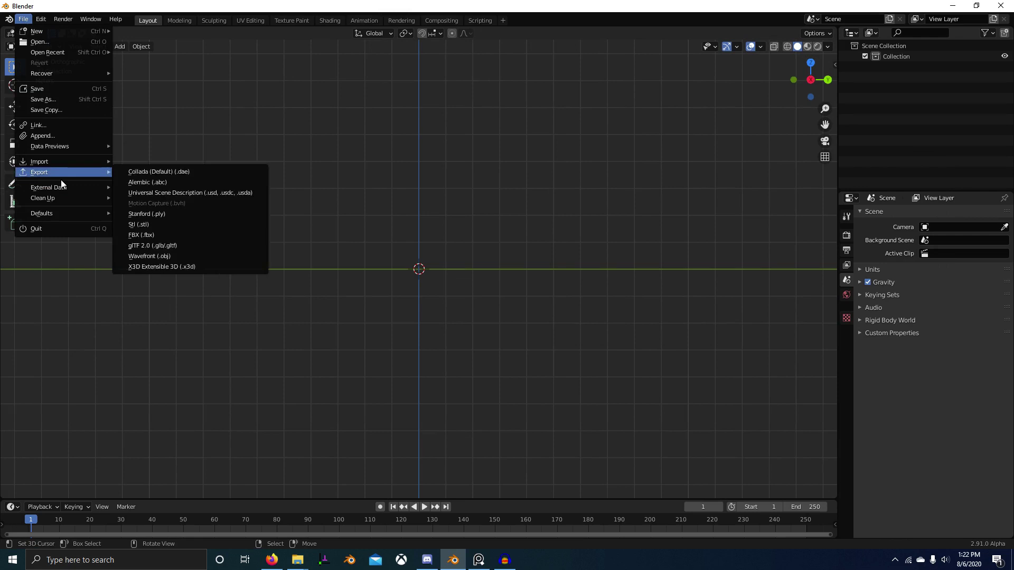
pyautogui.moveTo(41, 18)
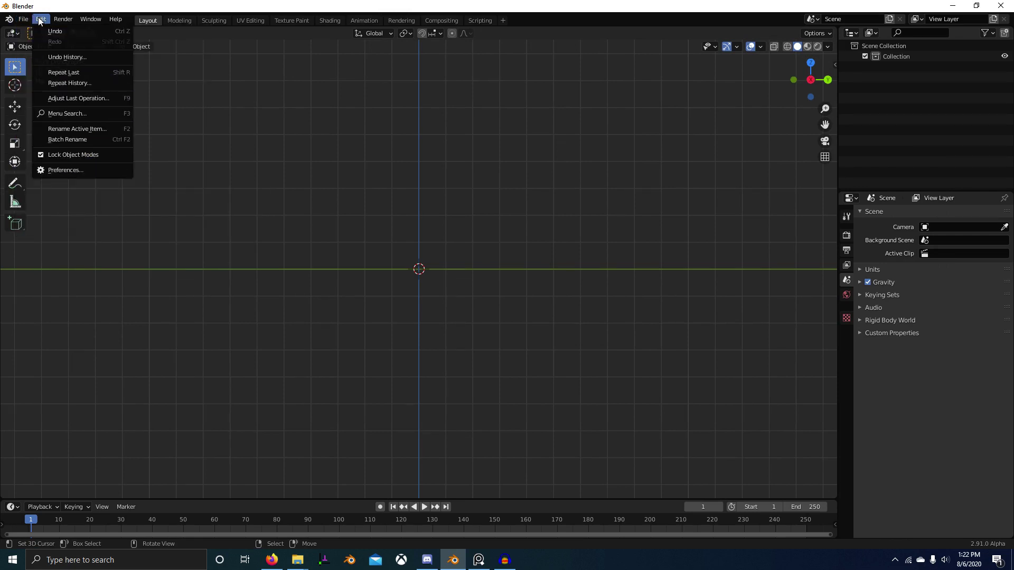
pyautogui.click(53, 169)
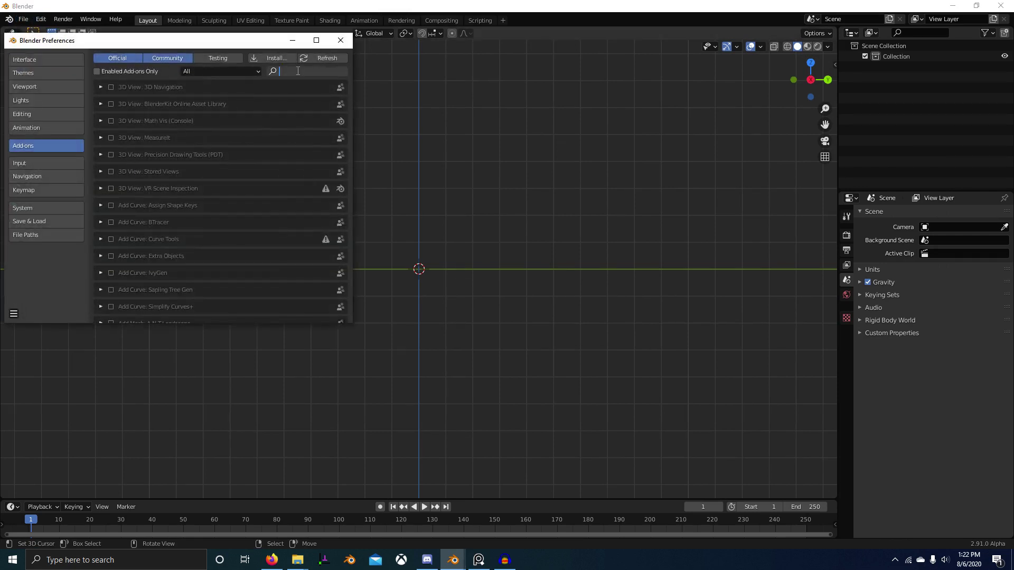
pyautogui.write('edge')
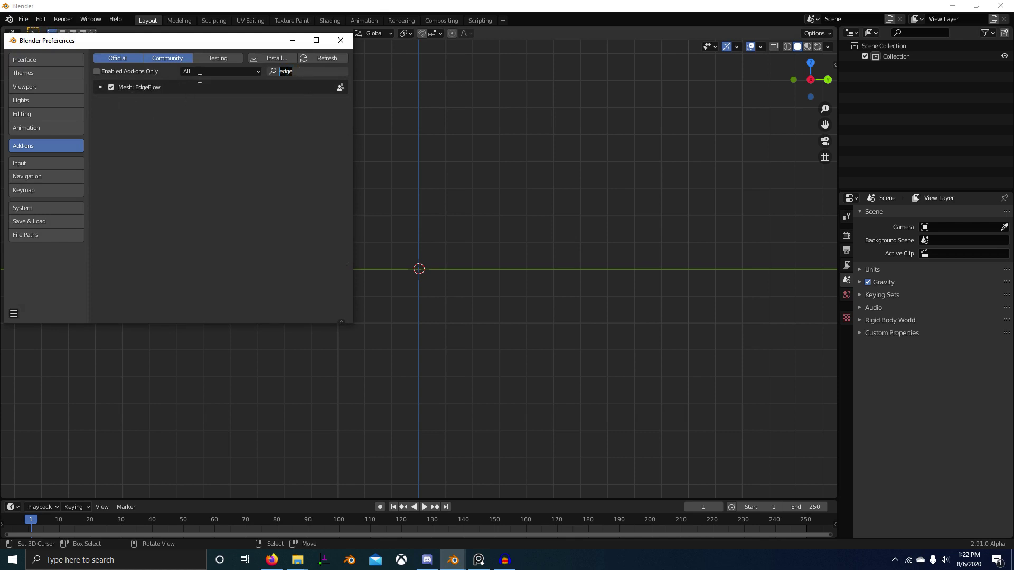
pyautogui.write('loop')
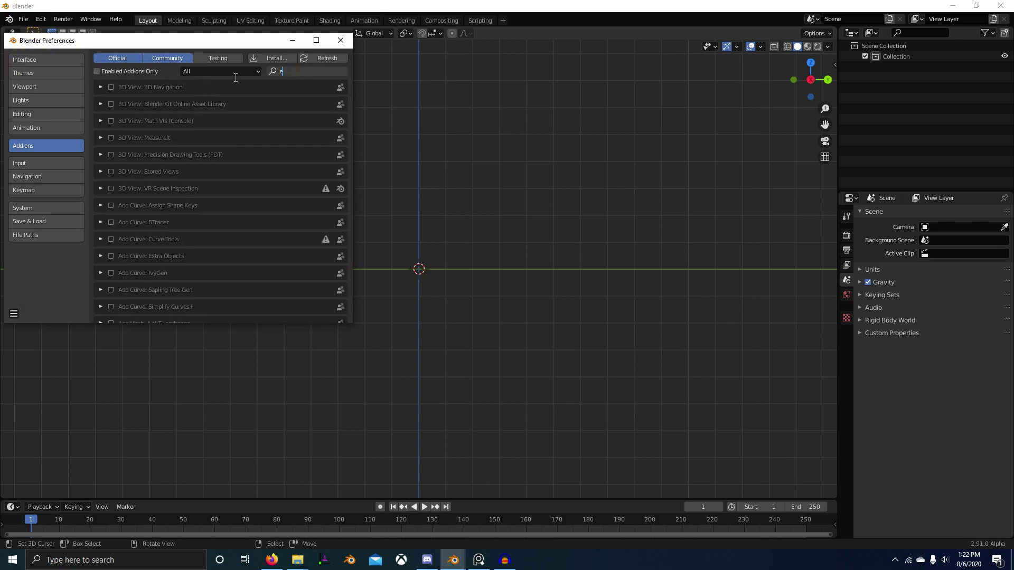
pyautogui.press('BackSpace')
pyautogui.press('BackSpace')
pyautogui.press('BackSpace')
pyautogui.press('BackSpace')
# - Search the add-ons for "node" and for "modif"
pyautogui.write('node')
pyautogui.press('BackSpace')
pyautogui.press('BackSpace')
pyautogui.press('BackSpace')
pyautogui.press('BackSpace')
pyautogui.write('modif')
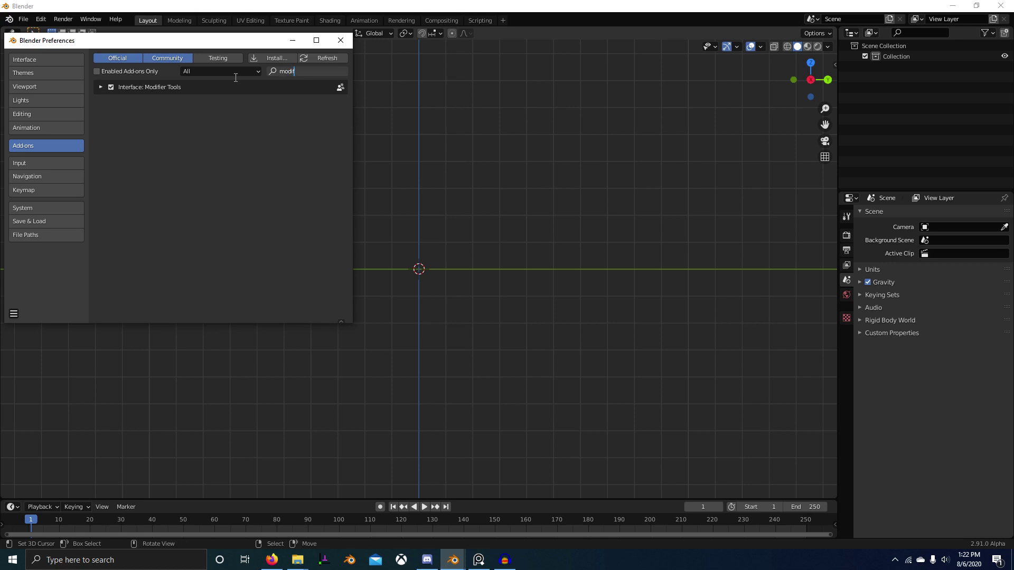
# - Clear the add-on search and enable the 3D View: MeasureIt add-on
pyautogui.press('BackSpace')
pyautogui.press('BackSpace')
pyautogui.press('BackSpace')
pyautogui.press('BackSpace')
pyautogui.press('BackSpace')
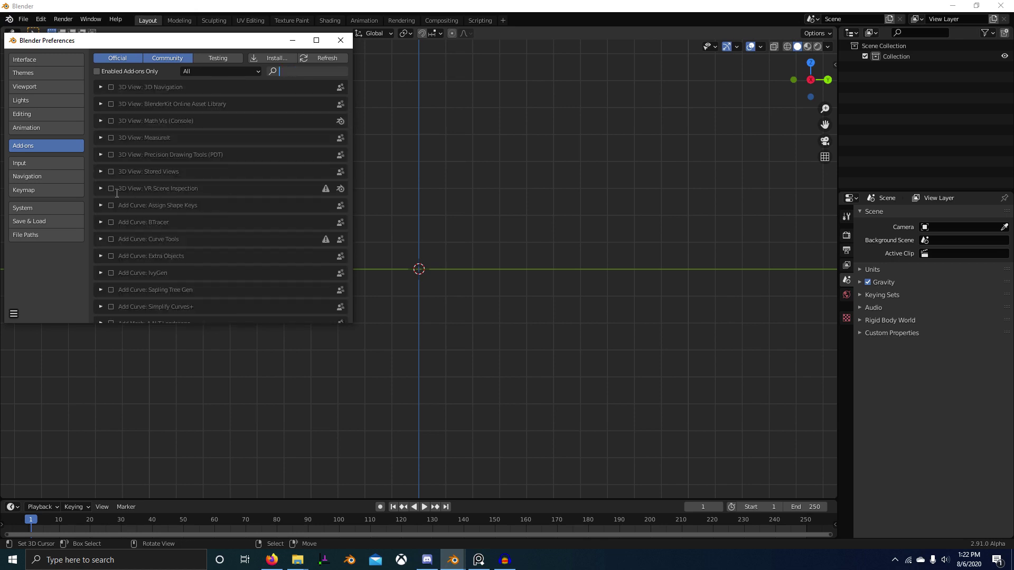
pyautogui.scroll(-1, 159, 213)
pyautogui.click(111, 116)
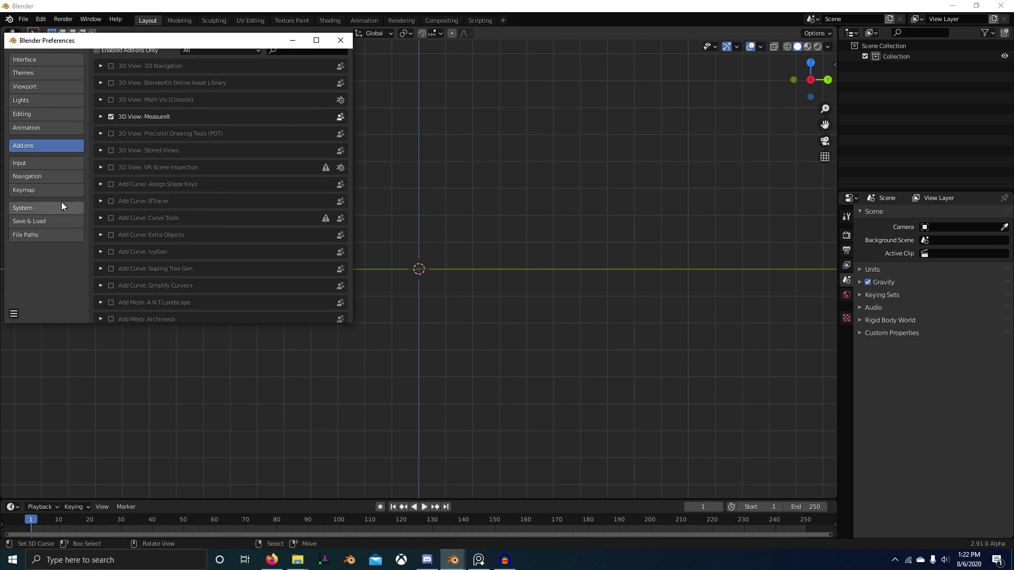
pyautogui.scroll(-8, 205, 182)
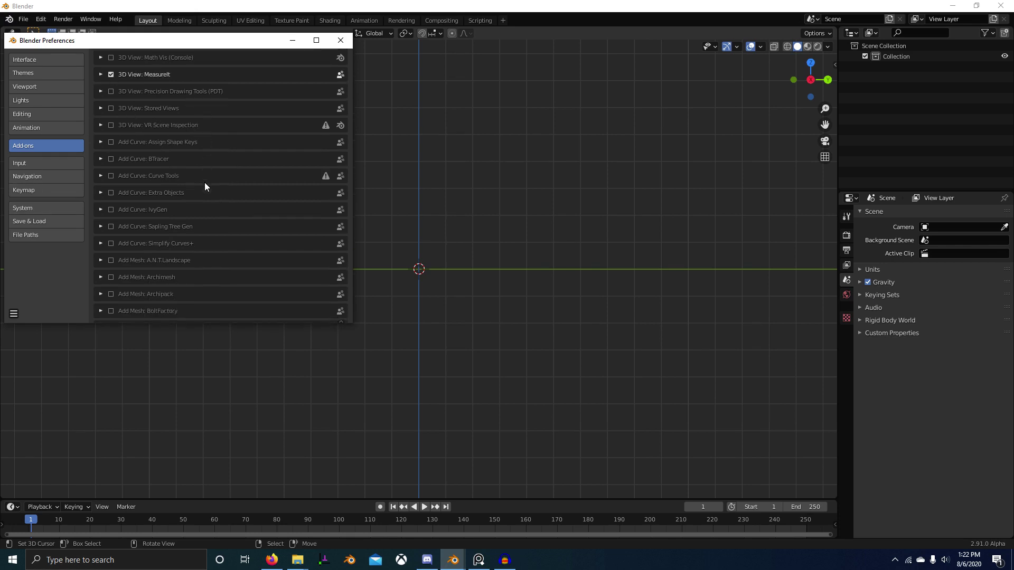
pyautogui.scroll(10, 204, 182)
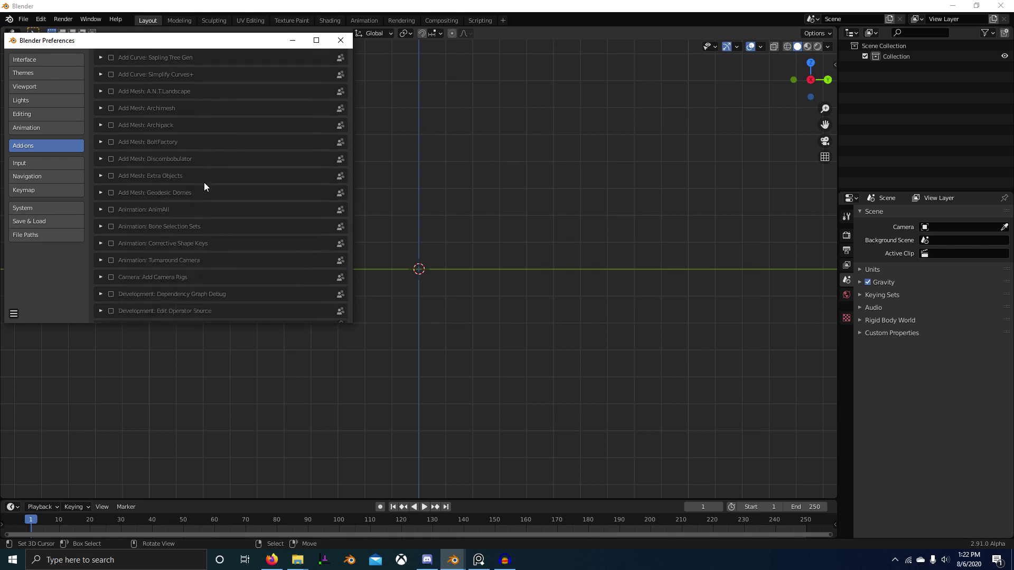
# - Search the add-ons for "bool" and close the preferences
pyautogui.click(300, 71)
pyautogui.write('bool')
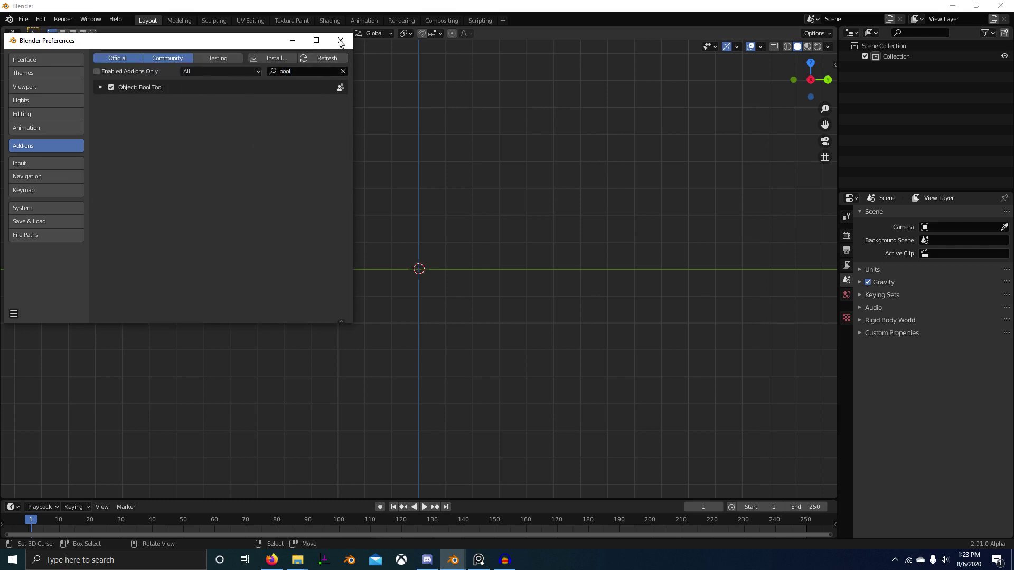
pyautogui.click(340, 40)
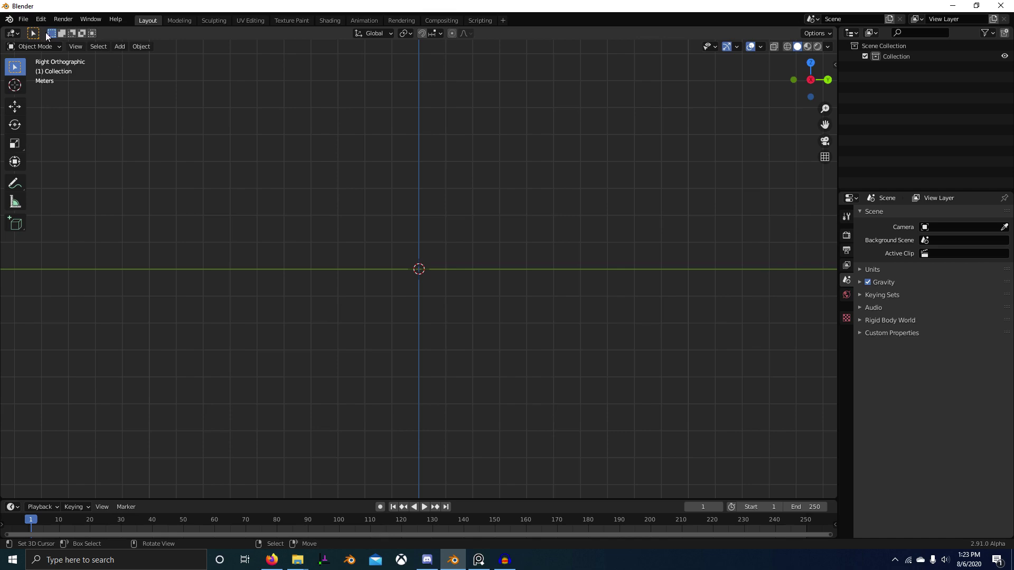
# - Bring 4,6_x_30.jpg from the __MP7 folder into the right orthographic viewport as a reference image and clear its location
pyautogui.moveTo(430, 213); pyautogui.dragTo(461, 258, button='middle')
pyautogui.press('F3')
pyautogui.hotkey('alt', 'Tab')
pyautogui.click(296, 194)
pyautogui.hotkey('alt', 'Tab')
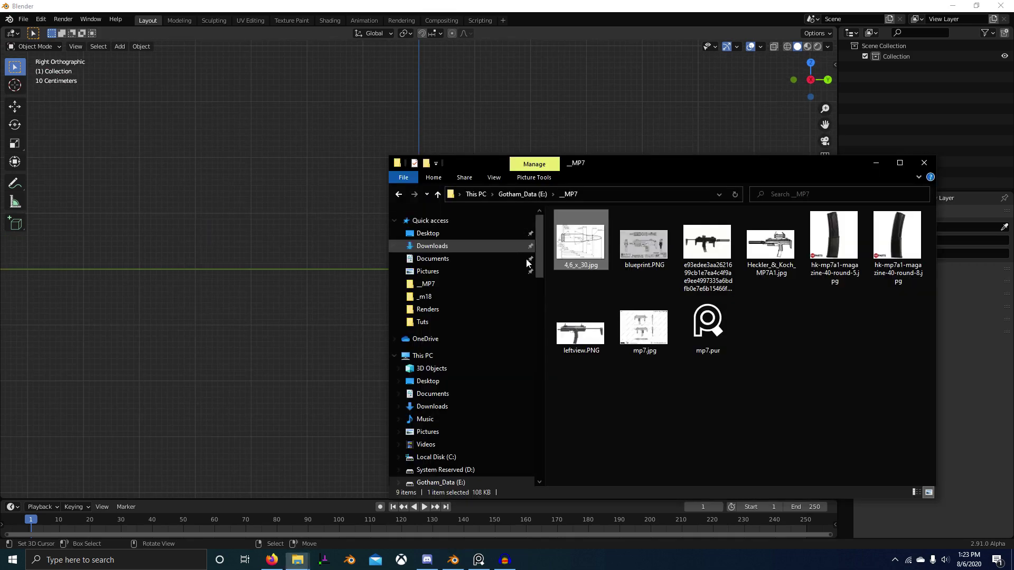
pyautogui.moveTo(606, 236); pyautogui.dragTo(400, 236)
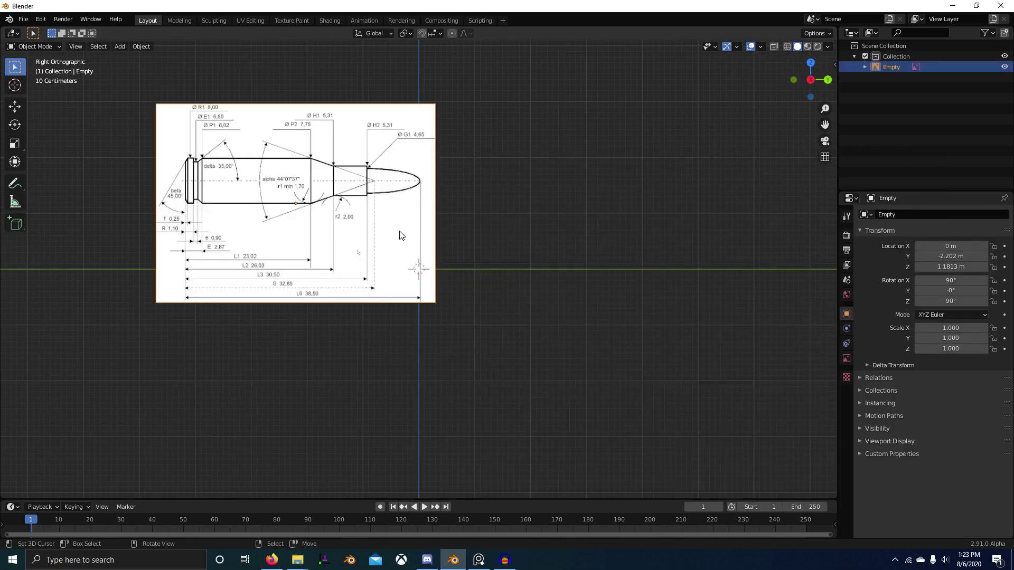
pyautogui.hotkey('alt', 'g')
pyautogui.scroll(3, 488, 265)
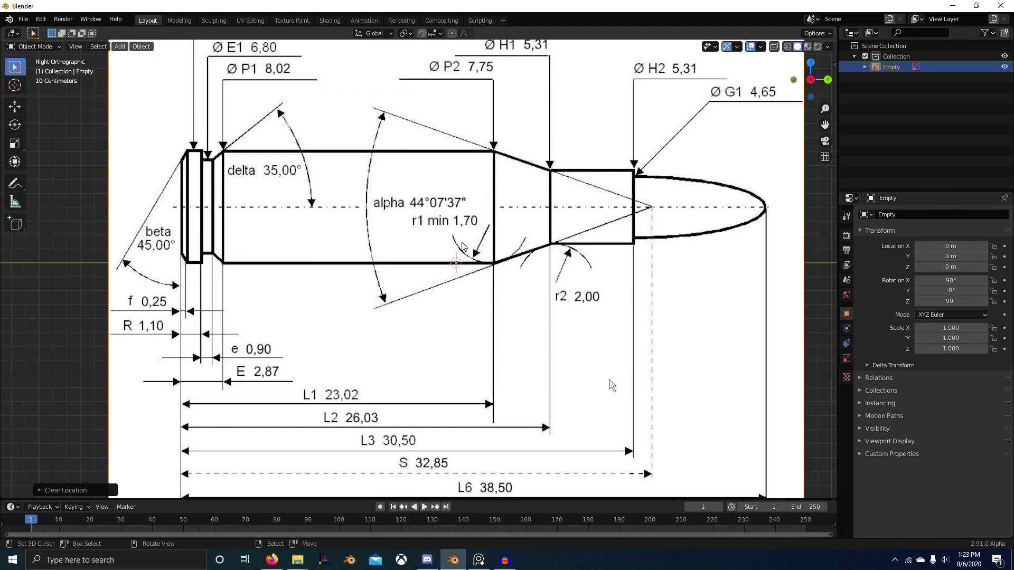
# - Switch to Firefox and examine the HK 4.6×30mm Wikipedia article's cartridge dimensions and the Heckler & Koch MP7A1 ammunition page
pyautogui.hotkey('alt', 'Tab')
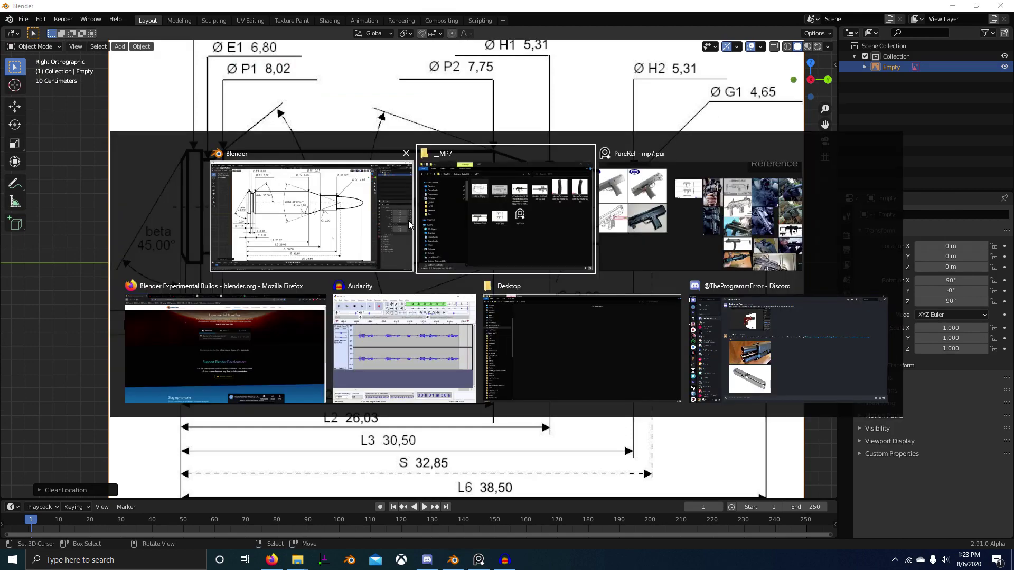
pyautogui.click(229, 351)
pyautogui.click(528, 9)
pyautogui.scroll(3, 808, 283)
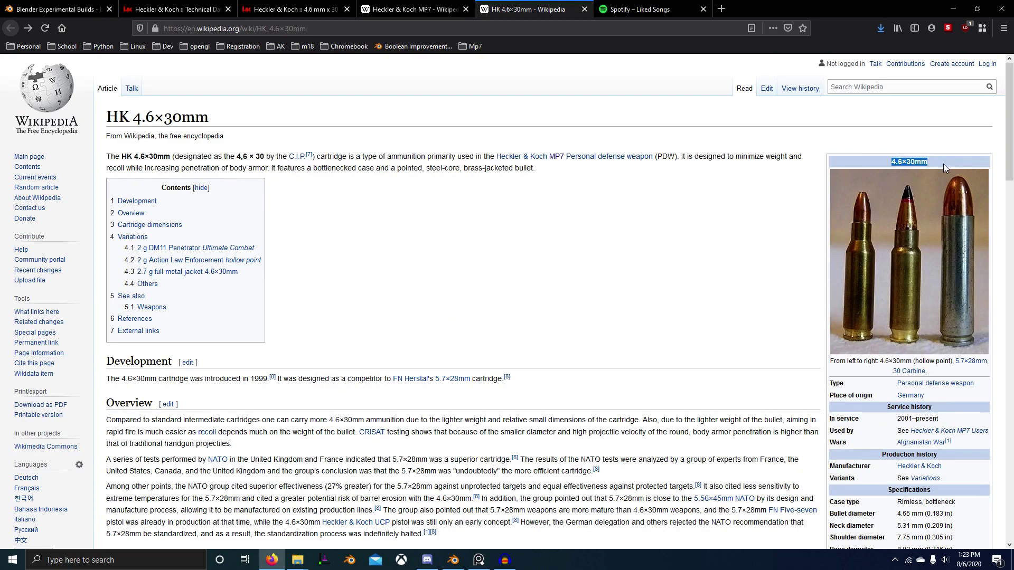
pyautogui.scroll(-5, 576, 230)
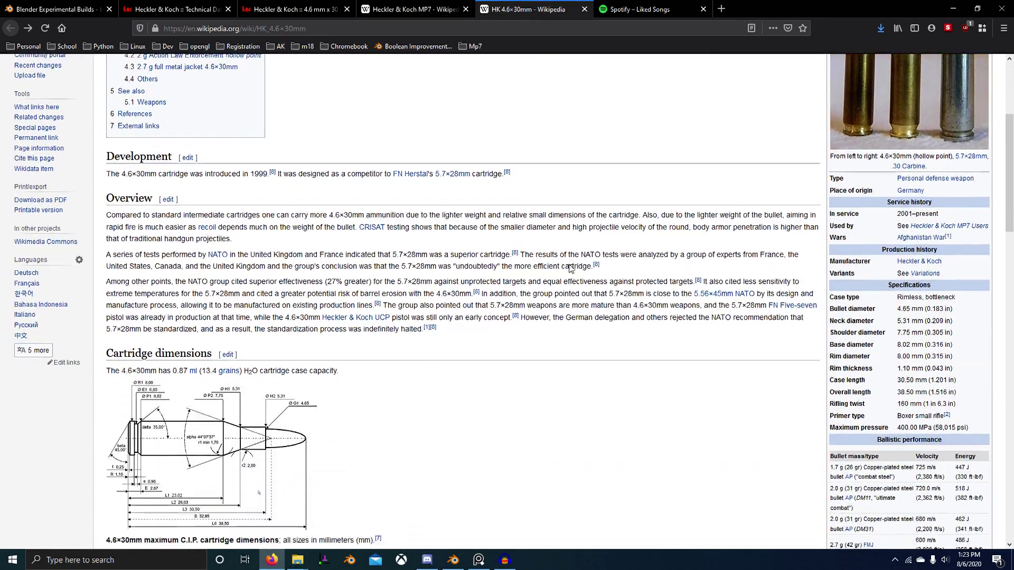
pyautogui.scroll(5, 528, 159)
pyautogui.click(285, 9)
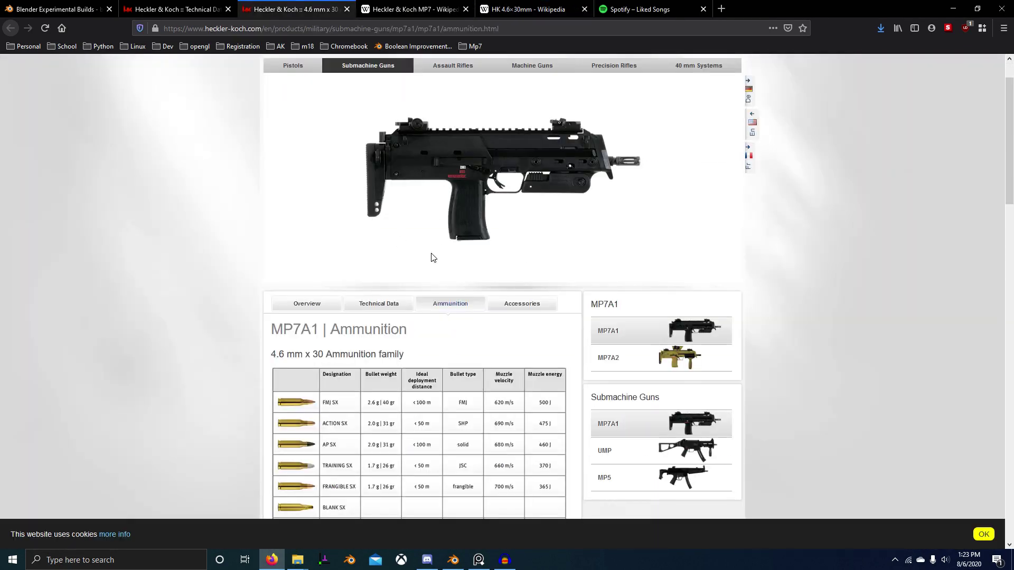
pyautogui.click(505, 5)
pyautogui.hotkey('alt', 'Tab')
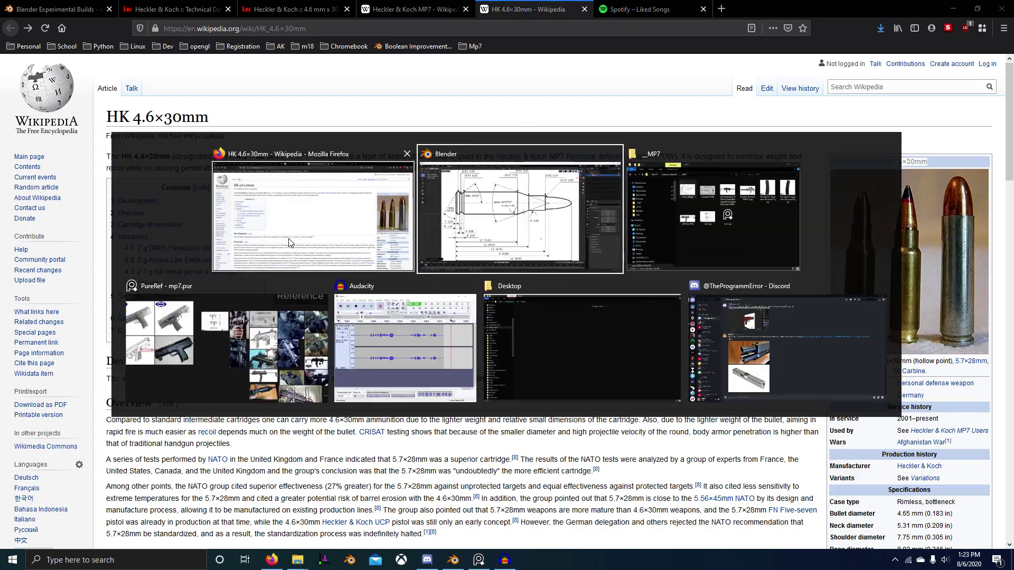
# - Return to Blender and set the scene's length unit to centimeters with a unit scale of 0.1
pyautogui.scroll(-4, 610, 385)
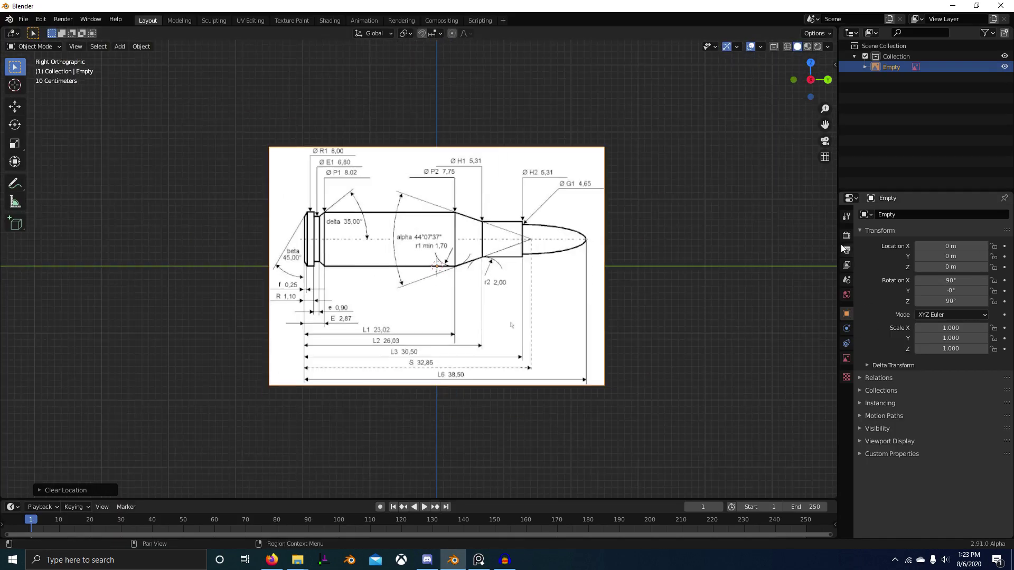
pyautogui.click(847, 281)
pyautogui.click(872, 269)
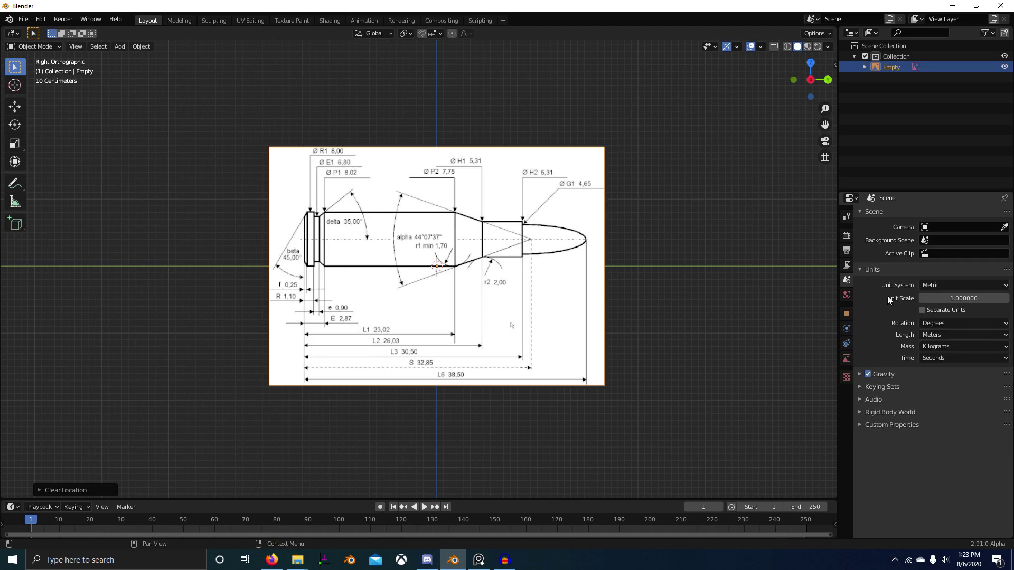
pyautogui.click(962, 285)
pyautogui.click(964, 335)
pyautogui.click(948, 384)
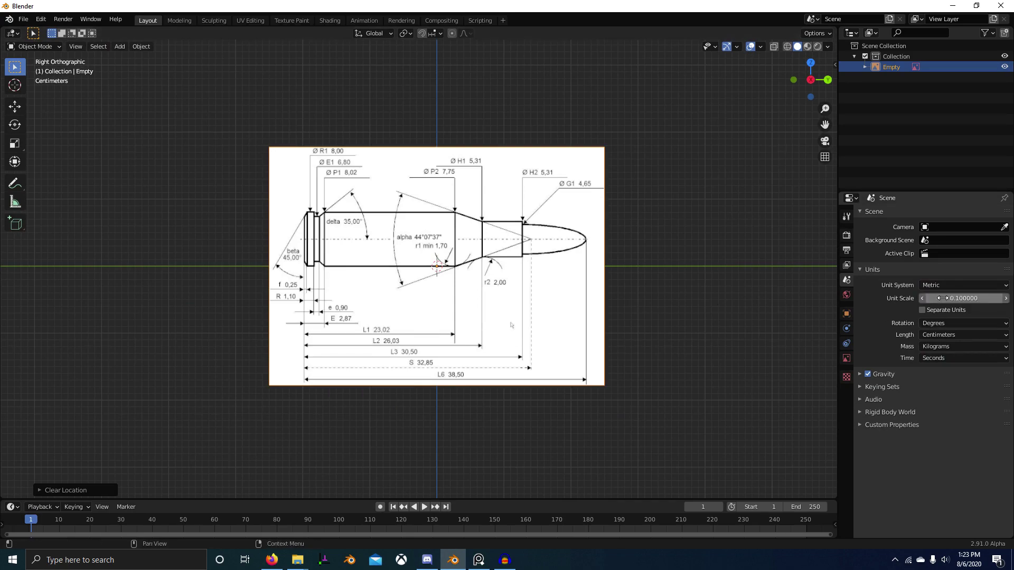
# - Add a cube mesh at the scene origin and display the viewport in wireframe
pyautogui.scroll(5, 650, 264)
pyautogui.scroll(-5, 566, 267)
pyautogui.click(565, 267)
pyautogui.hotkey('shift', 'a')
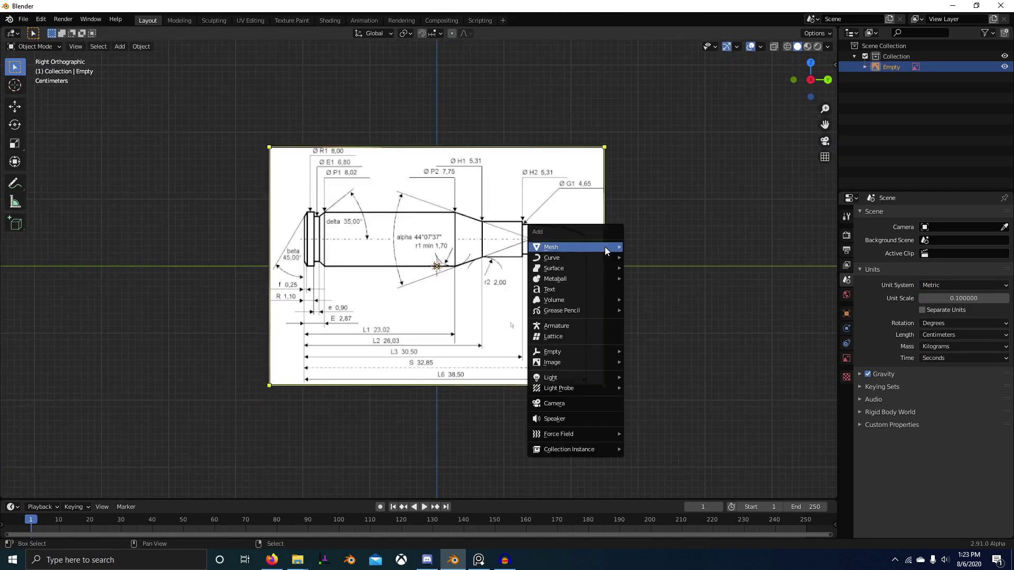
pyautogui.moveTo(604, 246)
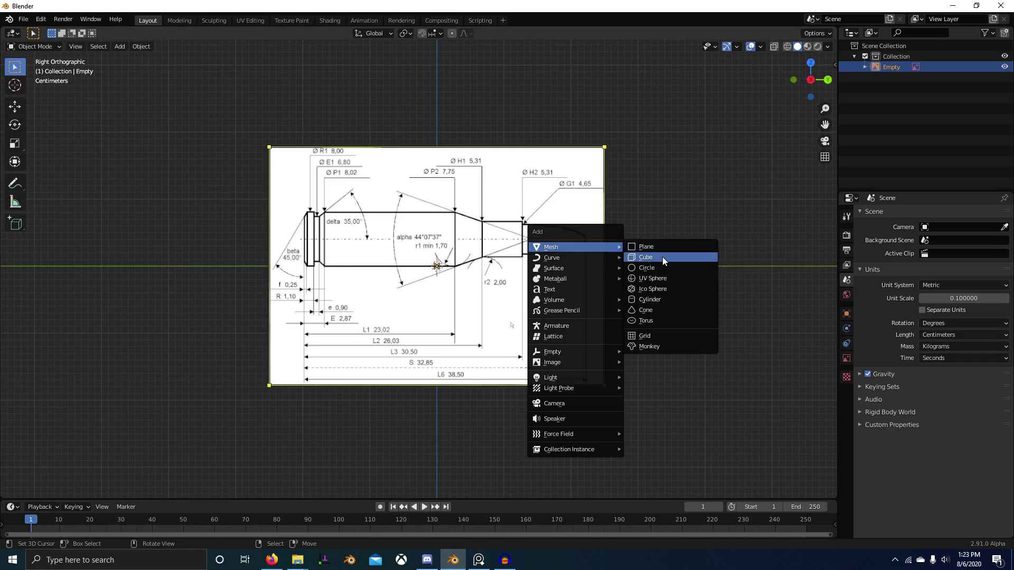
pyautogui.click(662, 257)
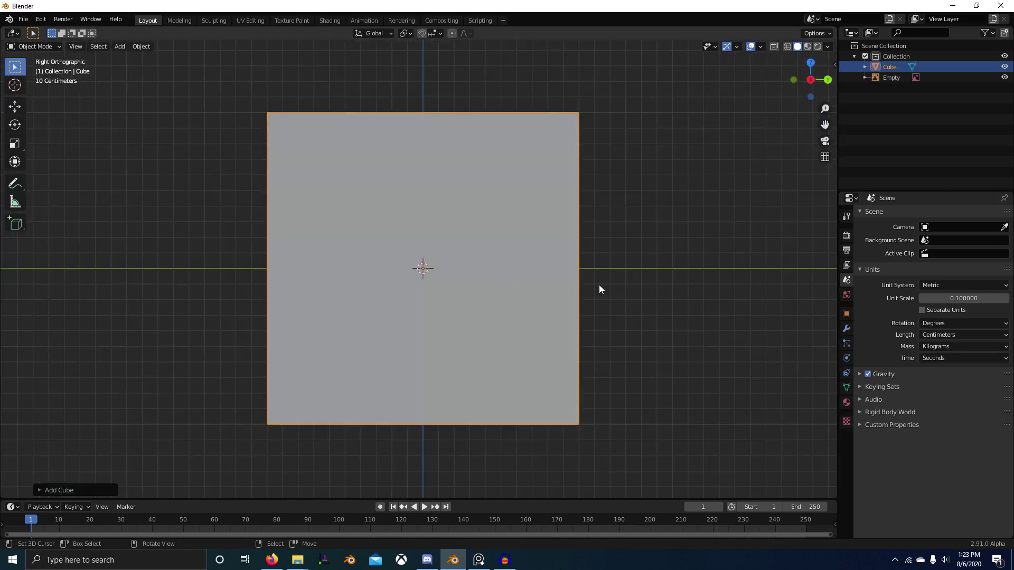
pyautogui.hotkey('shift', 'z')
# - Set the cube's Y dimension to 38.5 mm to match the cartridge's overall length L6
pyautogui.press('n')
pyautogui.scroll(10, 516, 328)
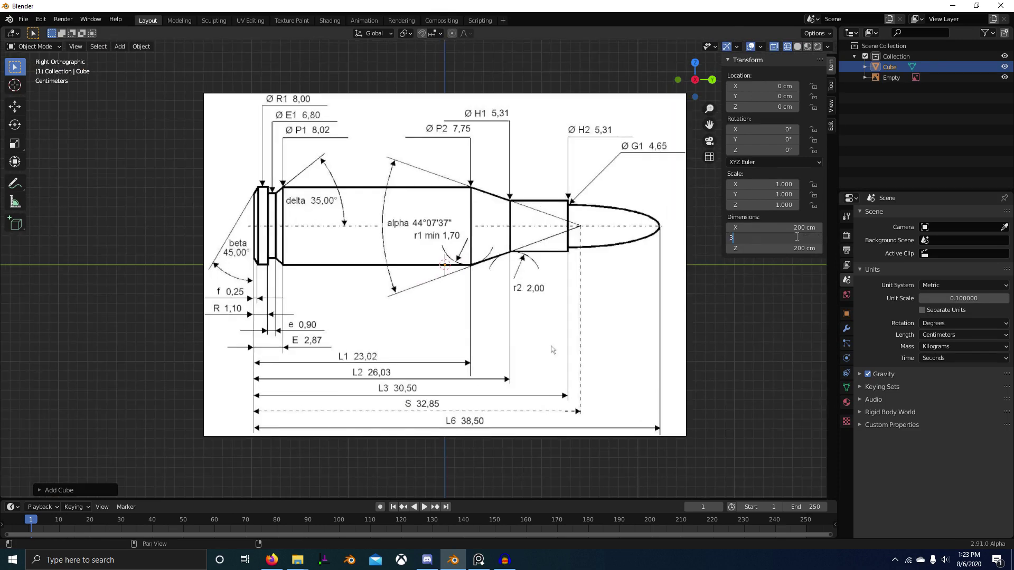
pyautogui.write('.5mm')
pyautogui.press('Return')
# - Scale the cube down along Z to about 3.02 cm
pyautogui.scroll(-10, 550, 347)
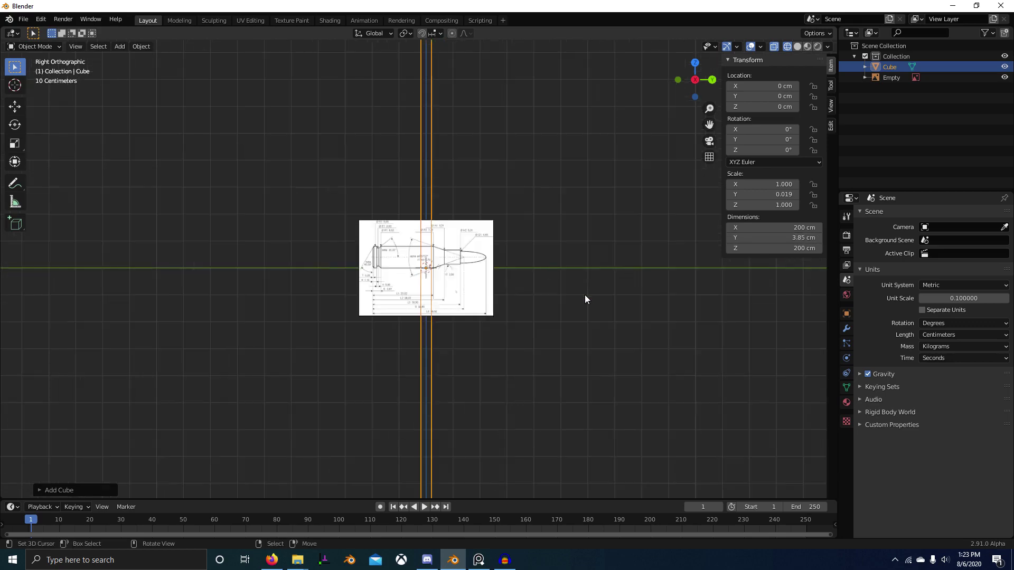
pyautogui.press('s')
pyautogui.press('z')
pyautogui.click(435, 267)
pyautogui.scroll(5, 439, 269)
pyautogui.press('s')
pyautogui.press('z')
pyautogui.click(583, 328)
# - Move the cartridge reference image slightly along Y and scale it down uniformly to about 0.144
pyautogui.click(557, 324)
pyautogui.press('g')
pyautogui.click(571, 326)
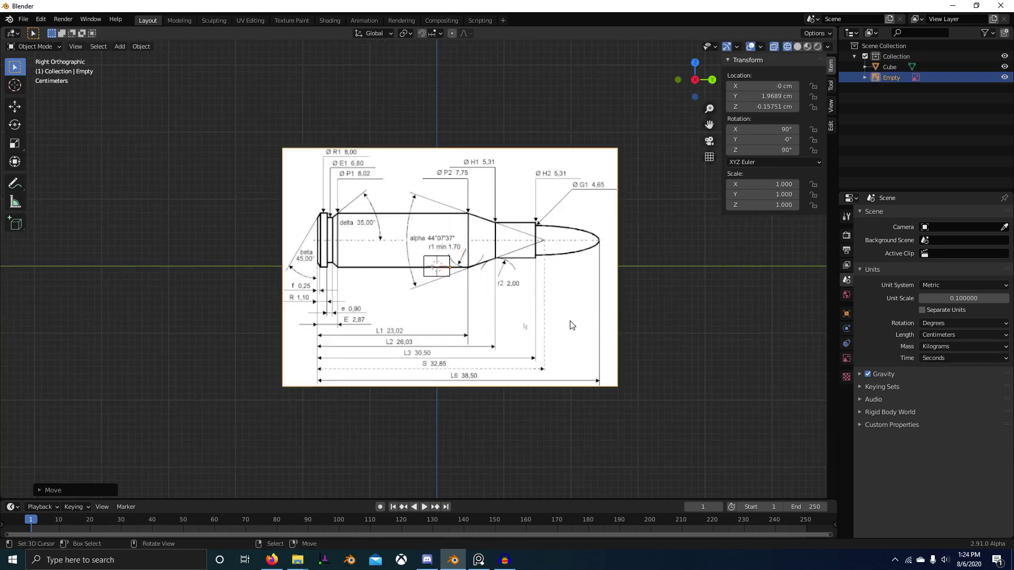
pyautogui.press('s')
pyautogui.click(539, 302)
pyautogui.scroll(4, 623, 385)
pyautogui.press('s')
pyautogui.click(541, 342)
# - Reposition the reference image over the cube and scale it down to about 0.096
pyautogui.keyDown('shift'); pyautogui.moveTo(541, 342); pyautogui.dragTo(502, 342, button='middle'); pyautogui.keyUp('shift')
pyautogui.scroll(8, 540, 343)
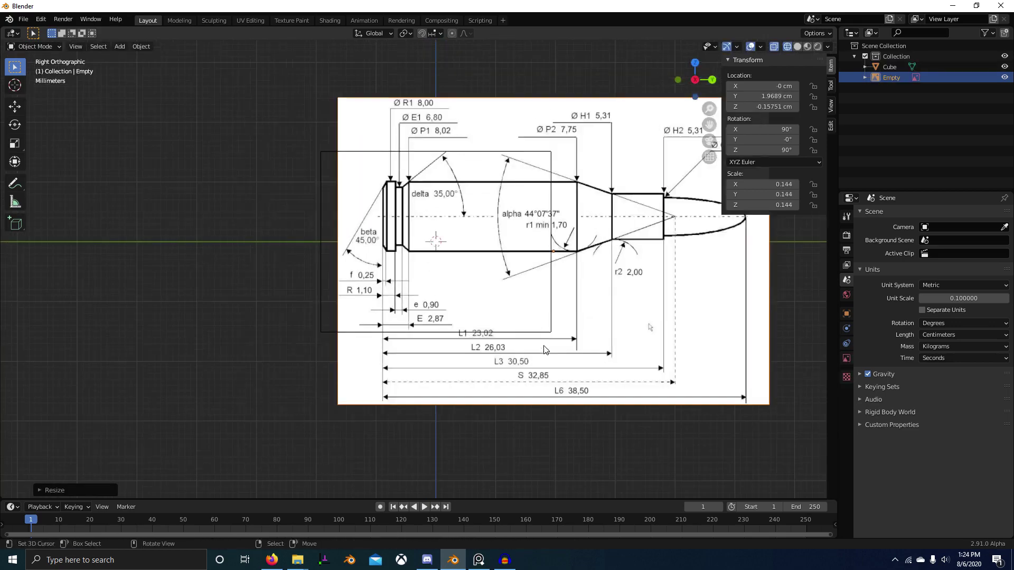
pyautogui.press('g')
pyautogui.click(690, 404)
pyautogui.press('s')
pyautogui.click(619, 370)
pyautogui.press('g')
pyautogui.click(572, 372)
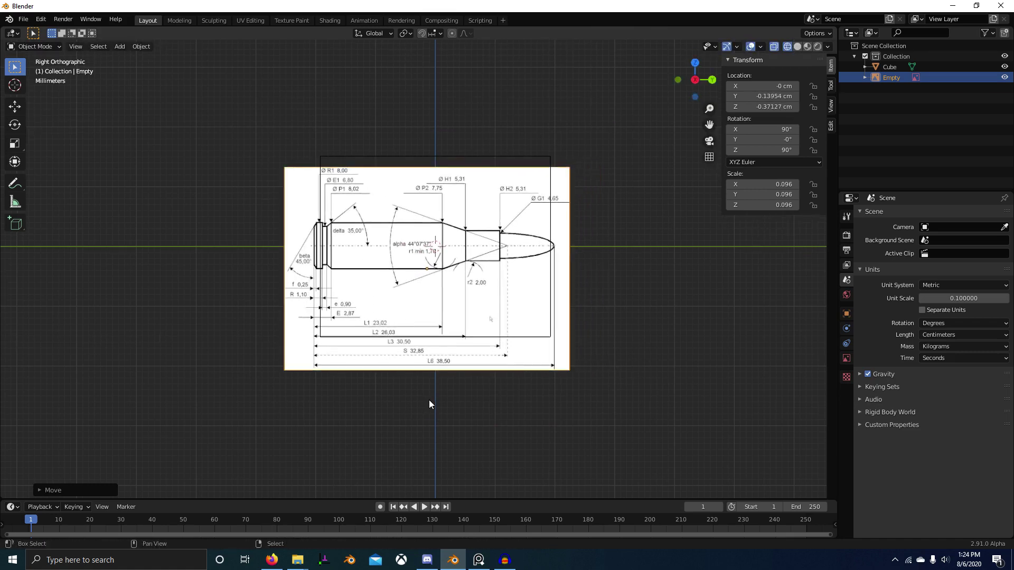
# - Scale the reference image to about 0.091 and shift it so the cartridge's length spans the cube along Y
pyautogui.scroll(2, 428, 250)
pyautogui.keyDown('shift'); pyautogui.moveTo(602, 365); pyautogui.dragTo(553, 394, button='middle'); pyautogui.keyUp('shift')
pyautogui.press('s')
pyautogui.click(647, 371)
pyautogui.press('g')
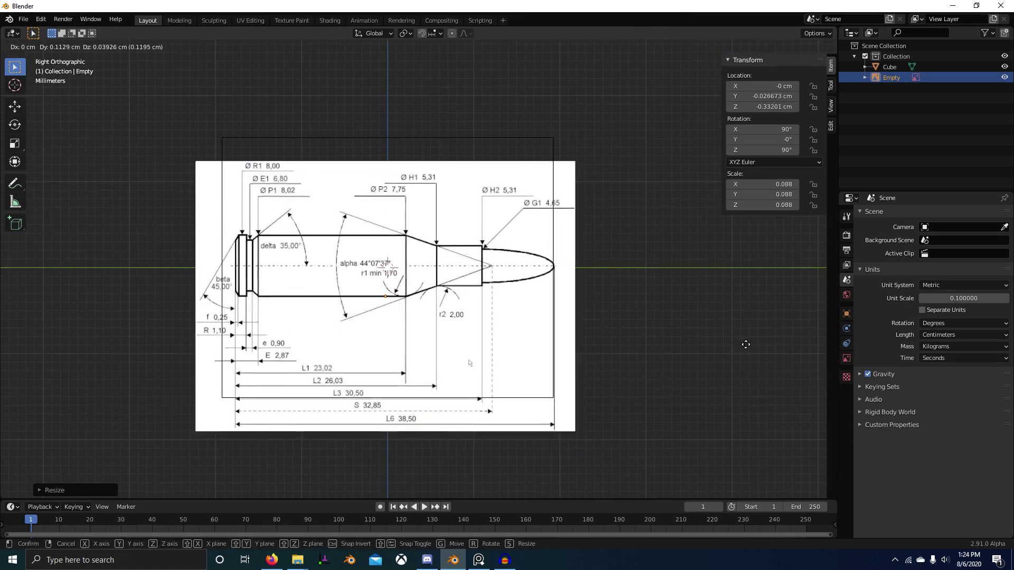
pyautogui.click(705, 361)
pyautogui.scroll(2, 662, 350)
pyautogui.press('s')
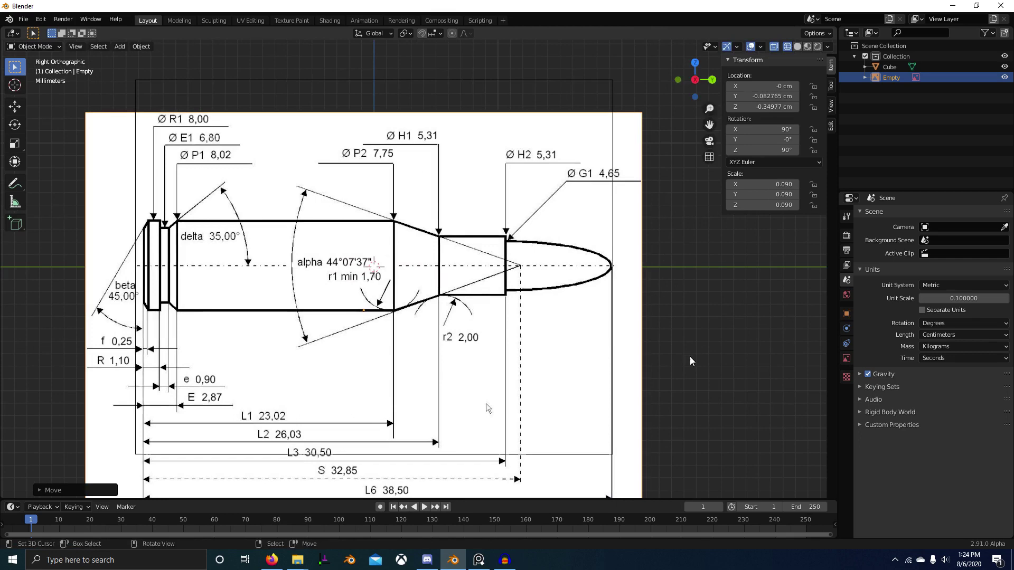
pyautogui.click(724, 358)
pyautogui.press('g')
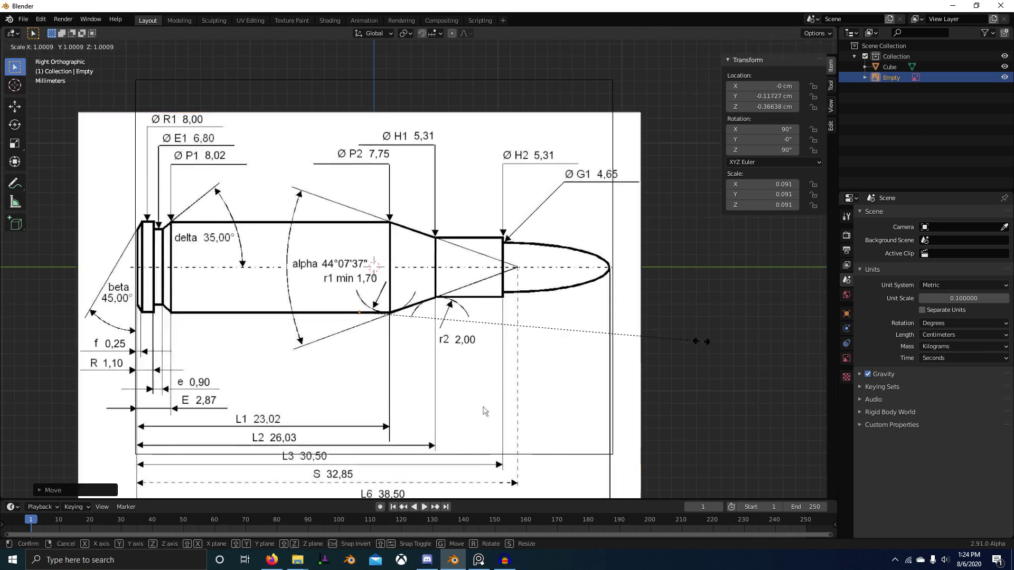
pyautogui.click(703, 330)
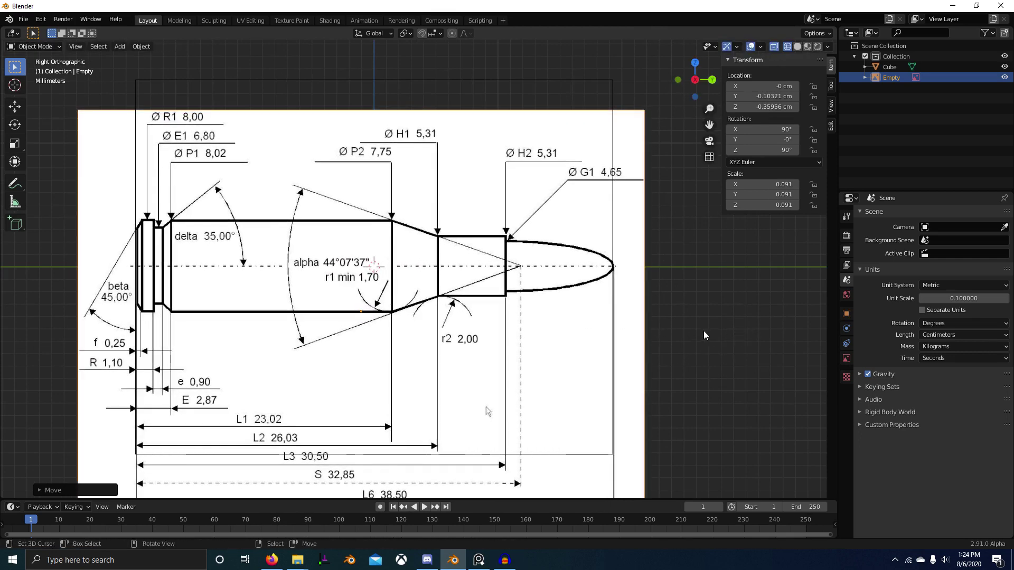
# - Nudge the reference image so the bullet tip lines up with the cube's front edge along Y
pyautogui.scroll(2, 551, 307)
pyautogui.scroll(7, 549, 306)
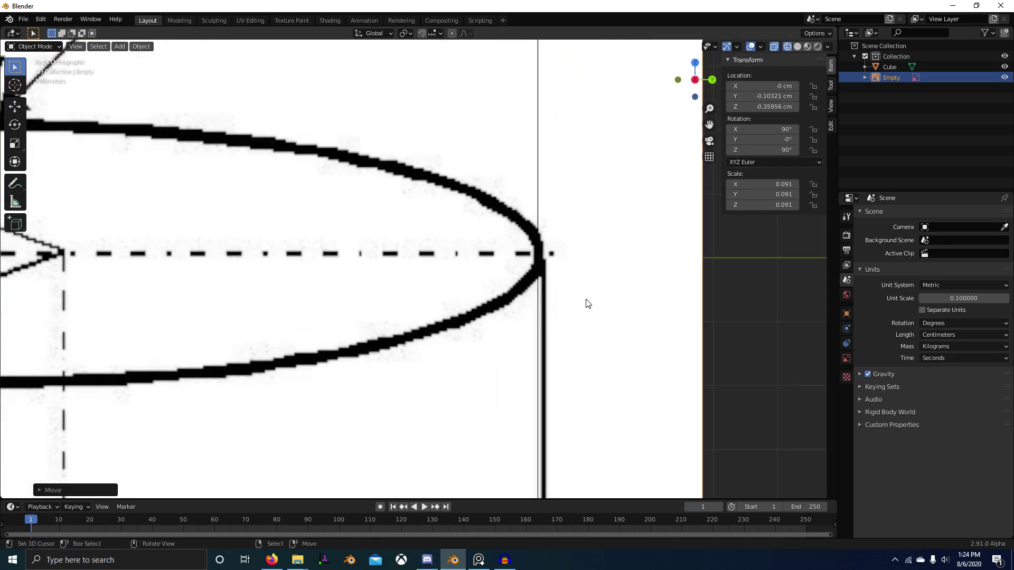
pyautogui.press('g')
pyautogui.click(442, 328)
pyautogui.scroll(-6, 442, 327)
pyautogui.keyDown('shift'); pyautogui.moveTo(455, 343); pyautogui.dragTo(667, 338, button='middle'); pyautogui.keyUp('shift')
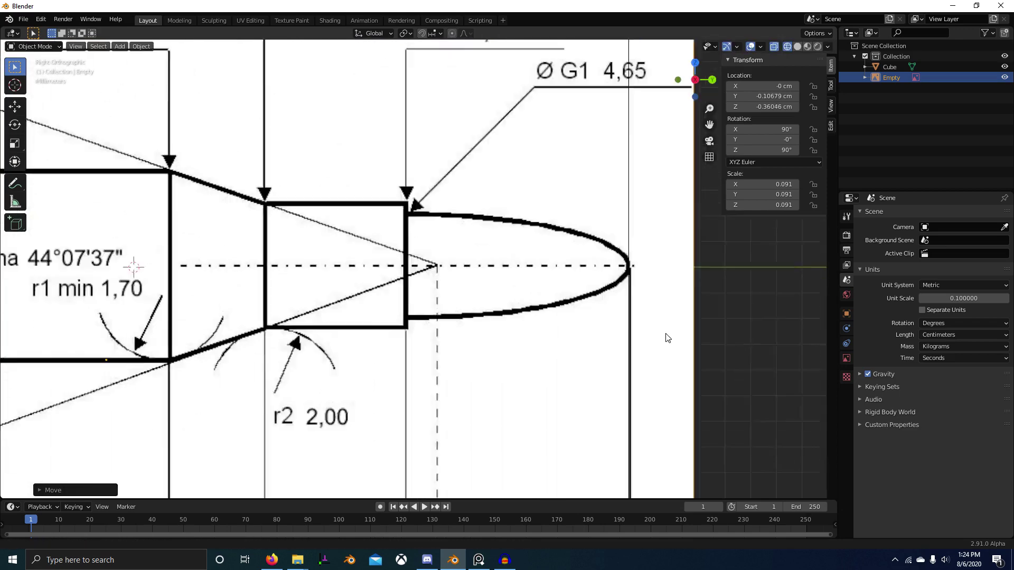
# - Align the cartridge's rim end with the cube's opposite edge, fine-scaling the reference image to about 0.092
pyautogui.scroll(-2, 667, 337)
pyautogui.keyDown('shift'); pyautogui.moveTo(266, 379); pyautogui.dragTo(667, 394, button='middle'); pyautogui.keyUp('shift')
pyautogui.keyDown('shift'); pyautogui.moveTo(333, 368); pyautogui.dragTo(437, 355, button='middle'); pyautogui.keyUp('shift')
pyautogui.scroll(4, 437, 356)
pyautogui.scroll(1, 369, 362)
pyautogui.press('g')
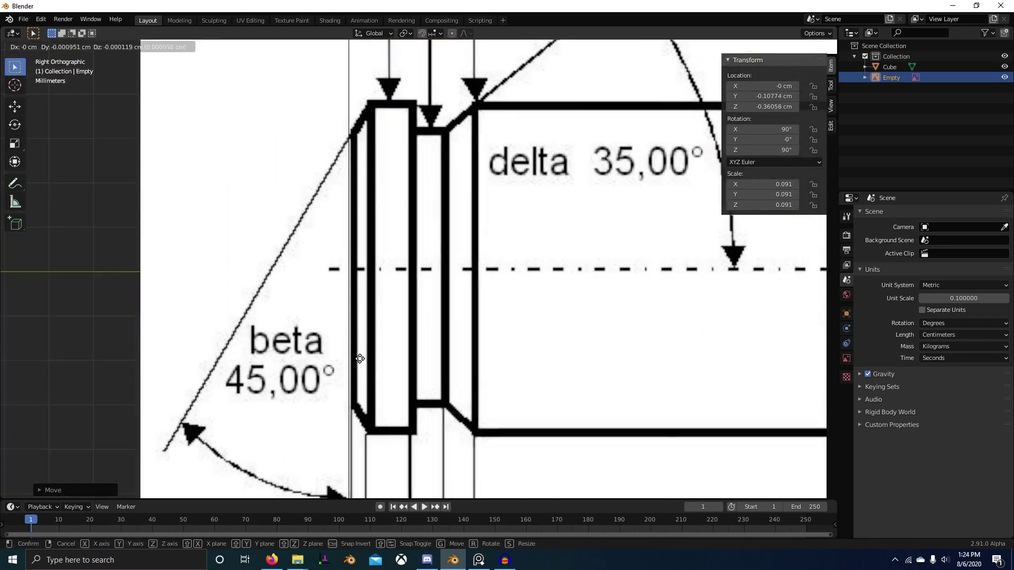
pyautogui.click(348, 362)
pyautogui.press('s')
pyautogui.click(334, 360)
pyautogui.scroll(-4, 560, 375)
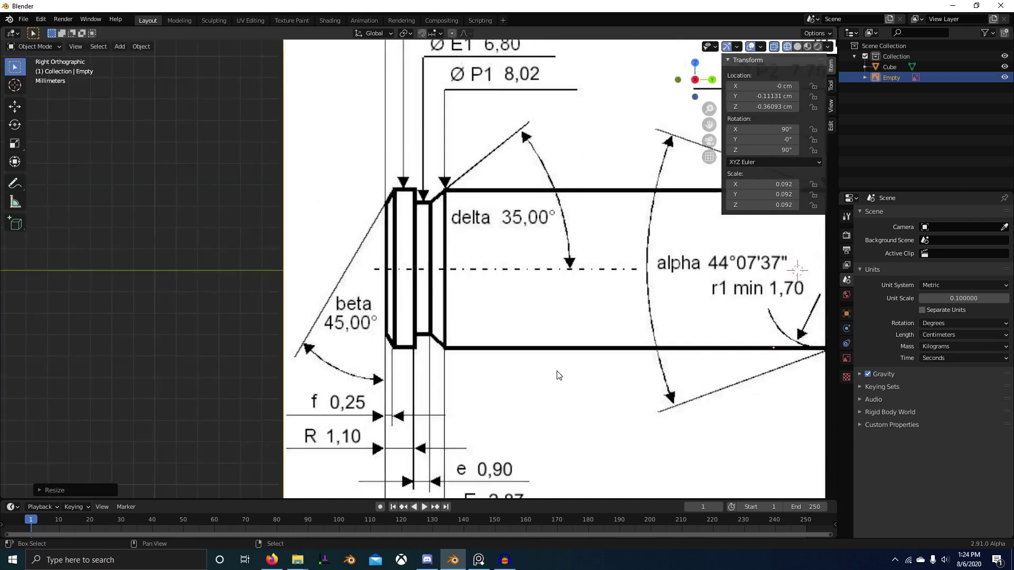
# - Select the cube and flatten it along Z to about 0.06 cm around the cartridge's center line
pyautogui.keyDown('shift'); pyautogui.moveTo(559, 375); pyautogui.dragTo(1, 358, button='middle'); pyautogui.keyUp('shift')
pyautogui.rightClick(621, 186)
pyautogui.scroll(-11, 683, 273)
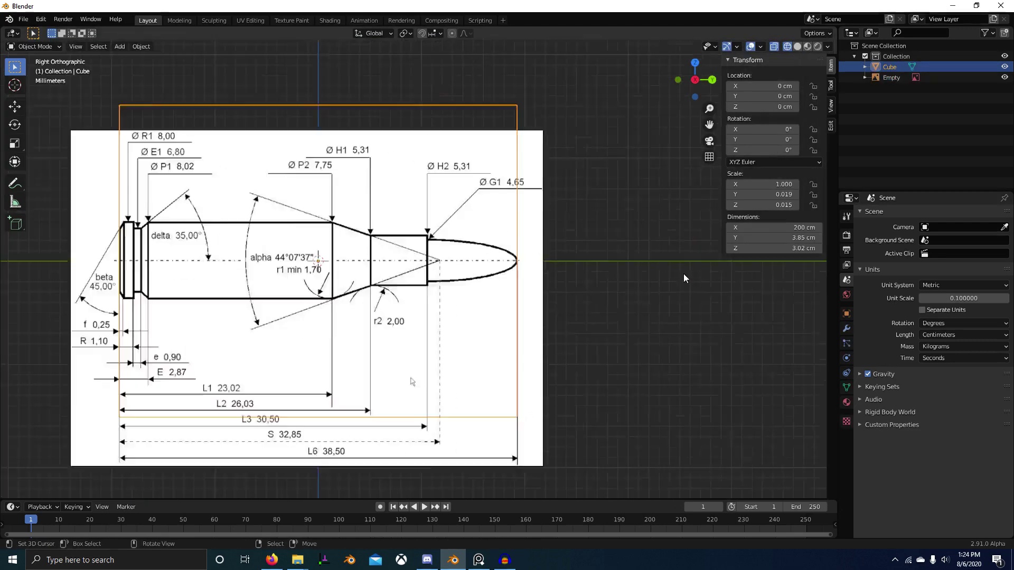
pyautogui.press('s')
pyautogui.press('z')
pyautogui.click(412, 293)
pyautogui.scroll(7, 657, 372)
pyautogui.press('s')
pyautogui.press('z')
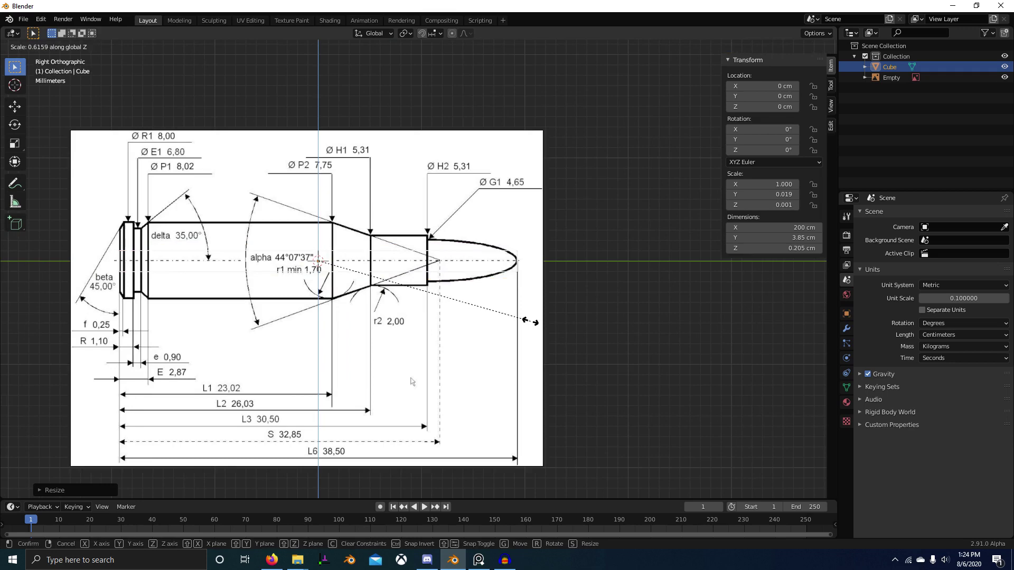
pyautogui.click(397, 289)
# - Thin the cube further along Z to about 0.02 cm
pyautogui.scroll(4, 396, 289)
pyautogui.scroll(-4, 719, 375)
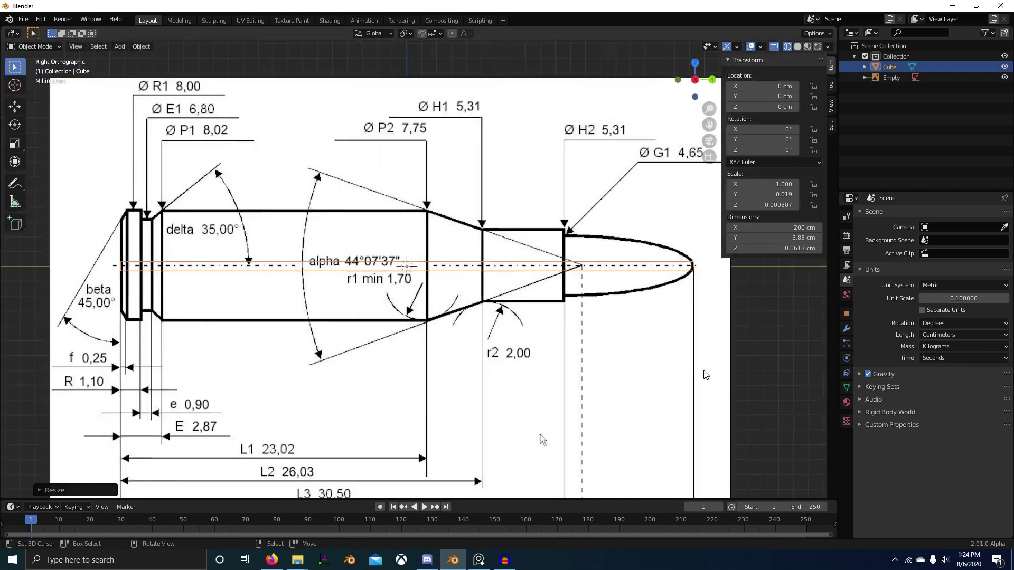
pyautogui.press('s')
pyautogui.press('z')
pyautogui.click(555, 315)
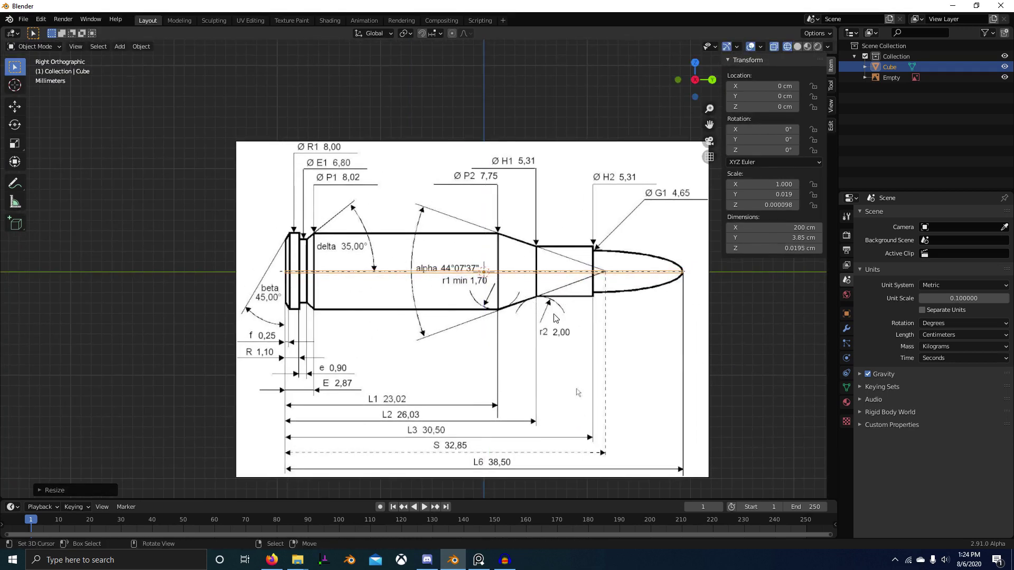
pyautogui.keyDown('shift'); pyautogui.moveTo(739, 322); pyautogui.dragTo(487, 347, button='middle'); pyautogui.keyUp('shift')
pyautogui.scroll(2, 465, 353)
pyautogui.press('s')
pyautogui.rightClick(666, 352)
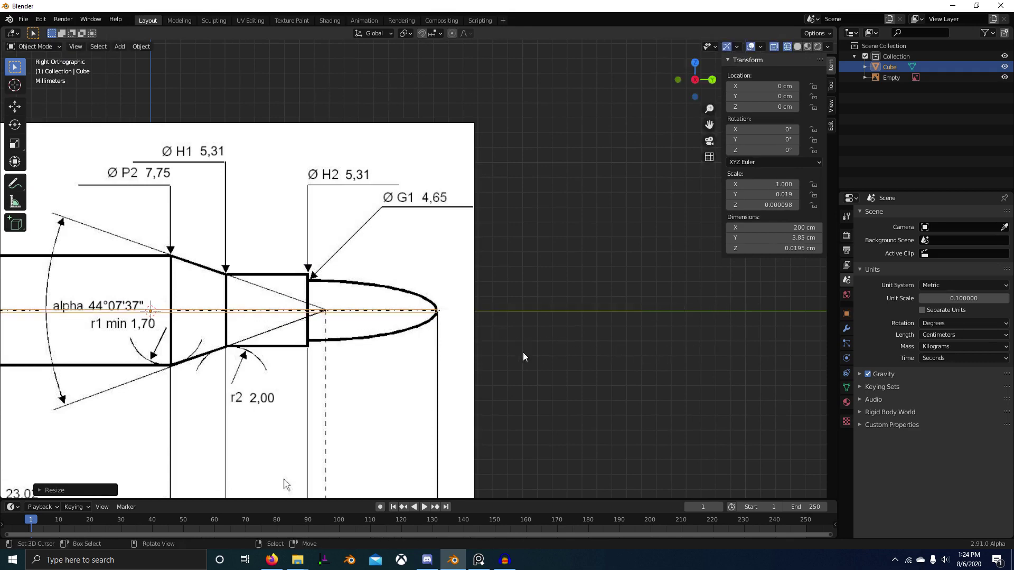
# - Duplicate the flattened cube in place and reduce the copy's Z size to about 0.013 cm
pyautogui.hotkey('shift', 'd')
pyautogui.rightClick(506, 327)
pyautogui.press('s')
pyautogui.press('z')
pyautogui.click(448, 346)
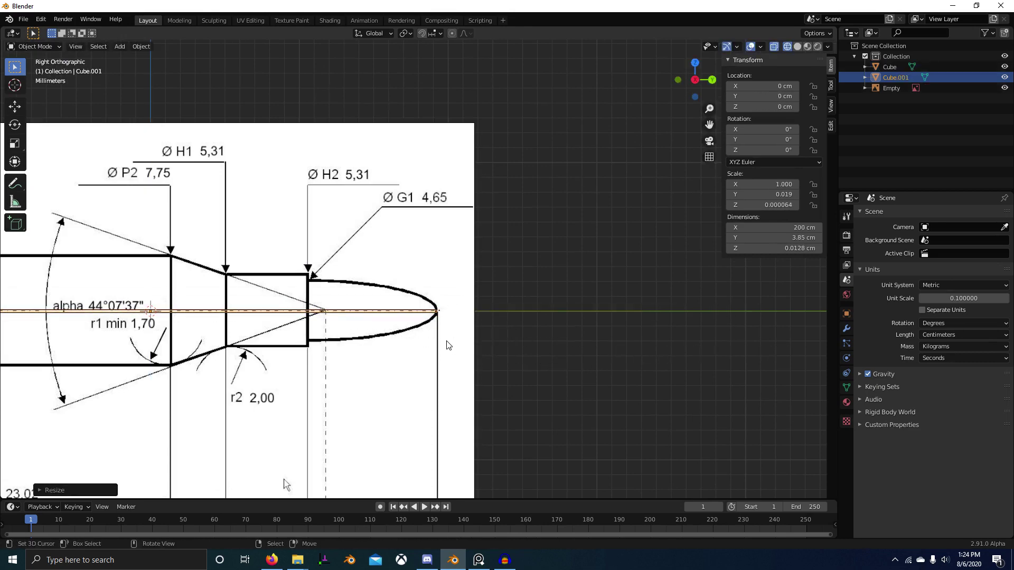
# - Stretch the duplicate along Y to about 11.3 cm and scale it to zero along Z as a center guide
pyautogui.press('s')
pyautogui.press('y')
pyautogui.click(188, 352)
pyautogui.scroll(5, 412, 357)
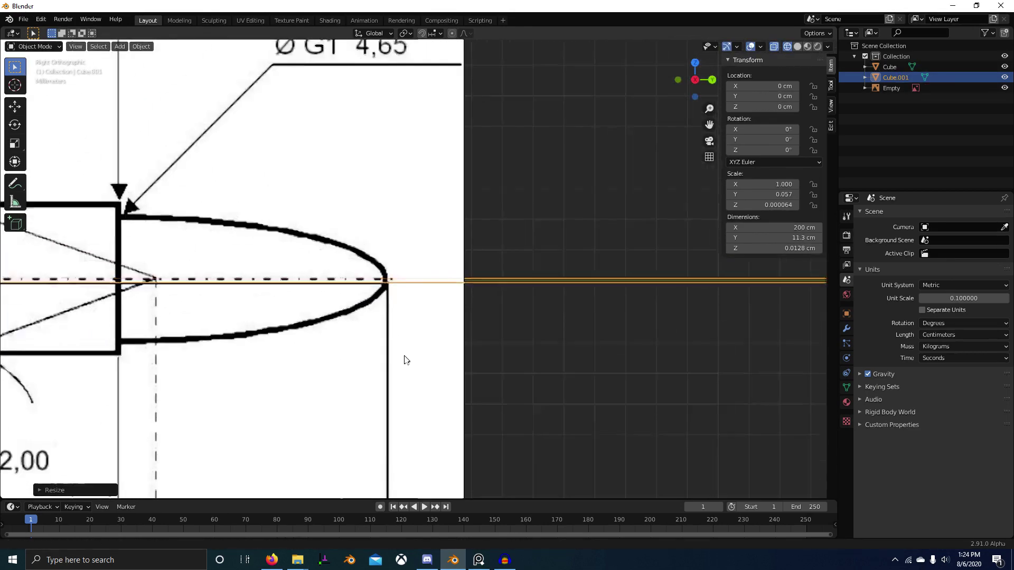
pyautogui.write('sz0')
pyautogui.press('Return')
# - Move the reference image along Z to about -0.366 cm so the cartridge's center line matches the guide
pyautogui.click(532, 358)
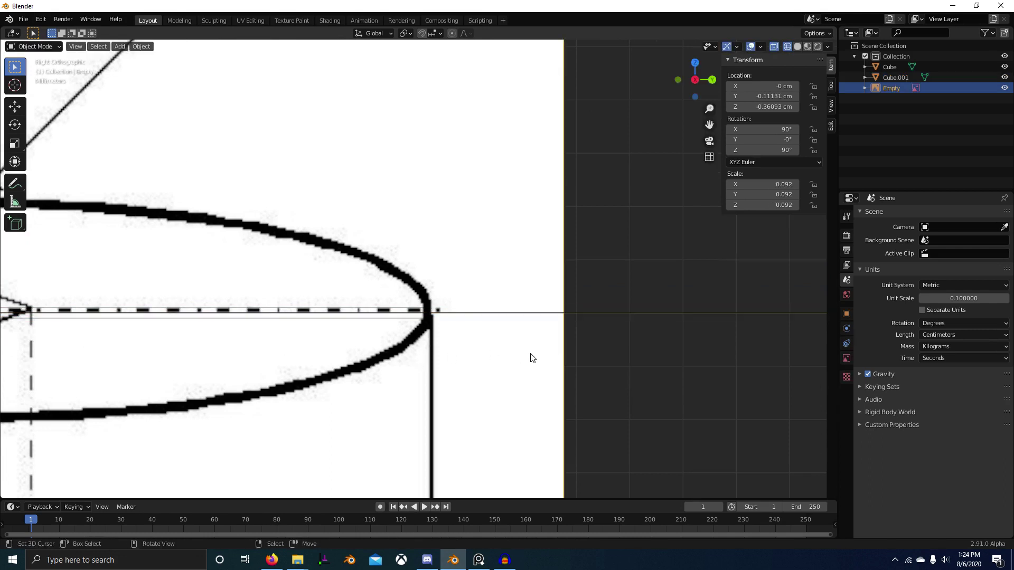
pyautogui.scroll(4, 515, 343)
pyautogui.press('g')
pyautogui.press('z')
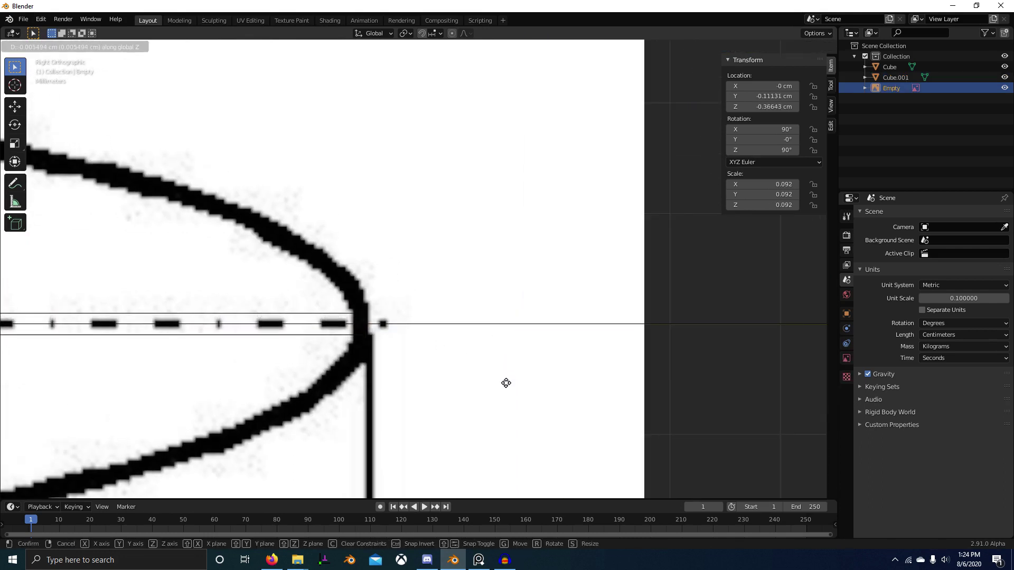
pyautogui.click(505, 380)
# - Delete the duplicated guide cube
pyautogui.click(512, 324)
pyautogui.press('x')
pyautogui.click(511, 325)
pyautogui.scroll(-4, 274, 332)
pyautogui.moveTo(338, 333); pyautogui.dragTo(362, 346, button='middle')
pyautogui.scroll(-12, 362, 346)
pyautogui.click(374, 292)
pyautogui.moveTo(374, 292); pyautogui.dragTo(441, 396, button='middle')
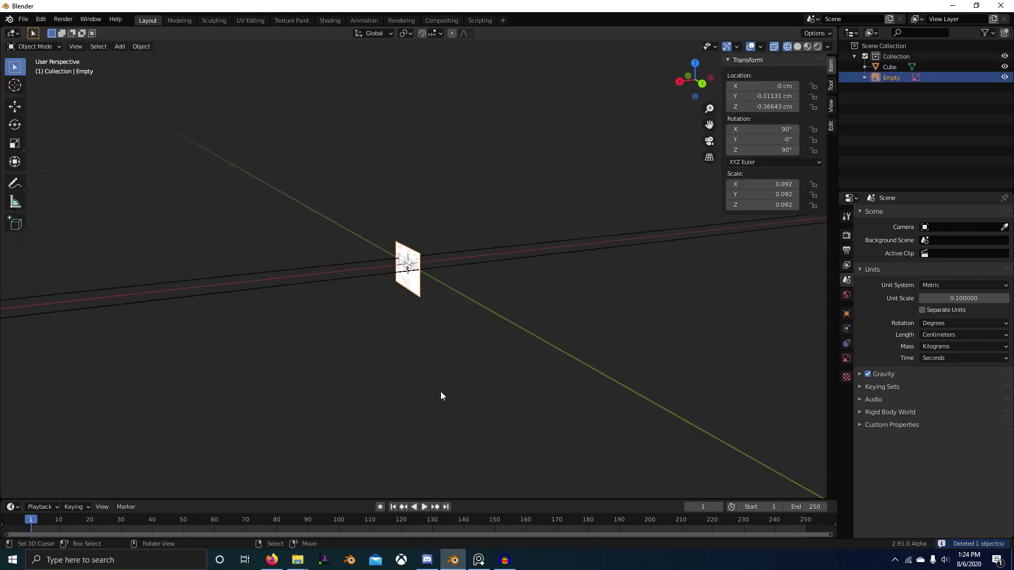
pyautogui.press('s')
pyautogui.press('x')
pyautogui.rightClick(391, 290)
# - Select the remaining cube and scale it along X to about 2.63 cm
pyautogui.click(376, 283)
pyautogui.press('s')
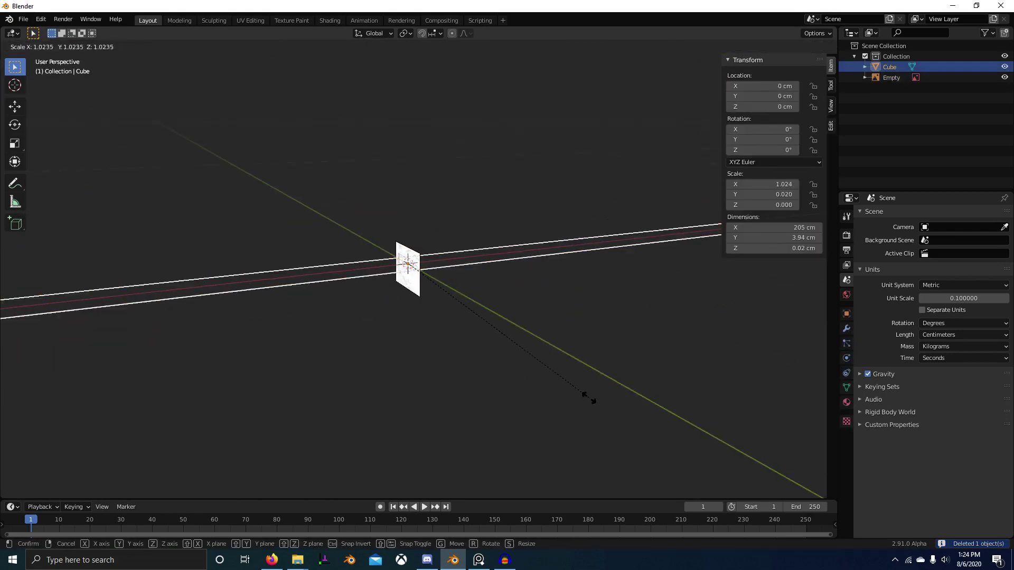
pyautogui.click(412, 275)
pyautogui.press('s')
pyautogui.press('x')
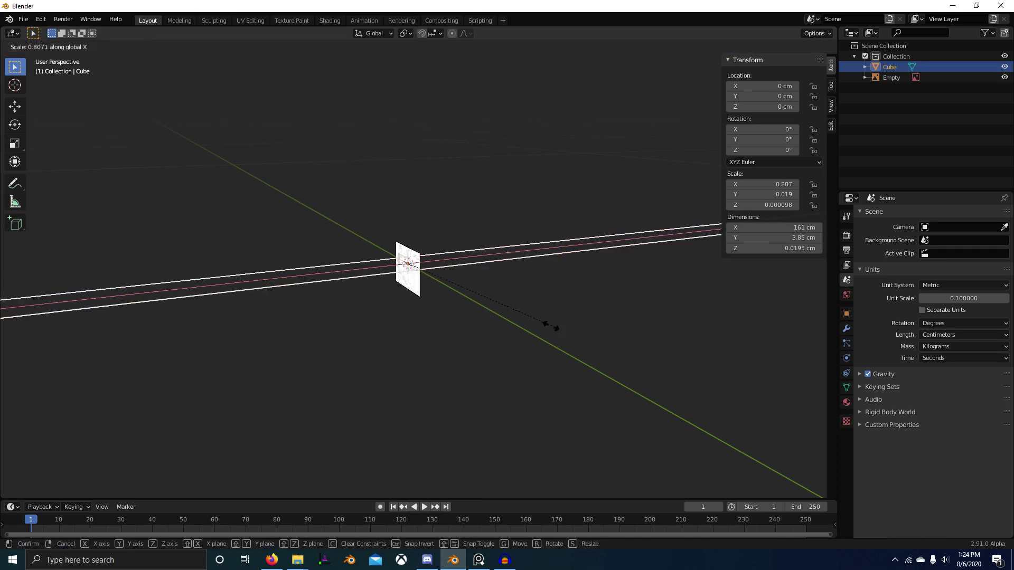
pyautogui.click(508, 363)
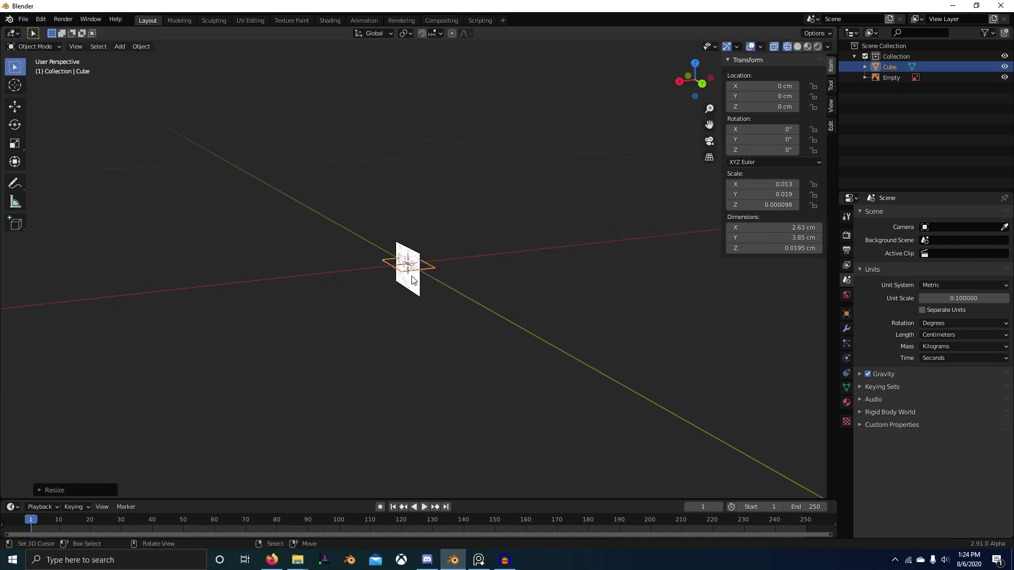
# - Scale the cube along Z to about 3.61 cm so it becomes a box around the reference image
pyautogui.press('s')
pyautogui.press('z')
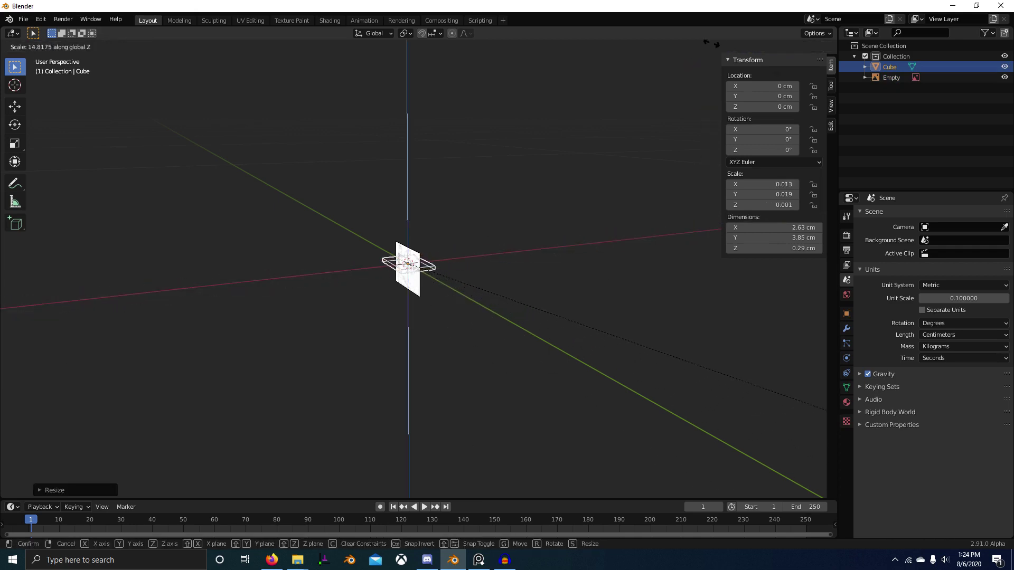
pyautogui.click(763, 140)
pyautogui.press('s')
pyautogui.press('z')
pyautogui.click(525, 125)
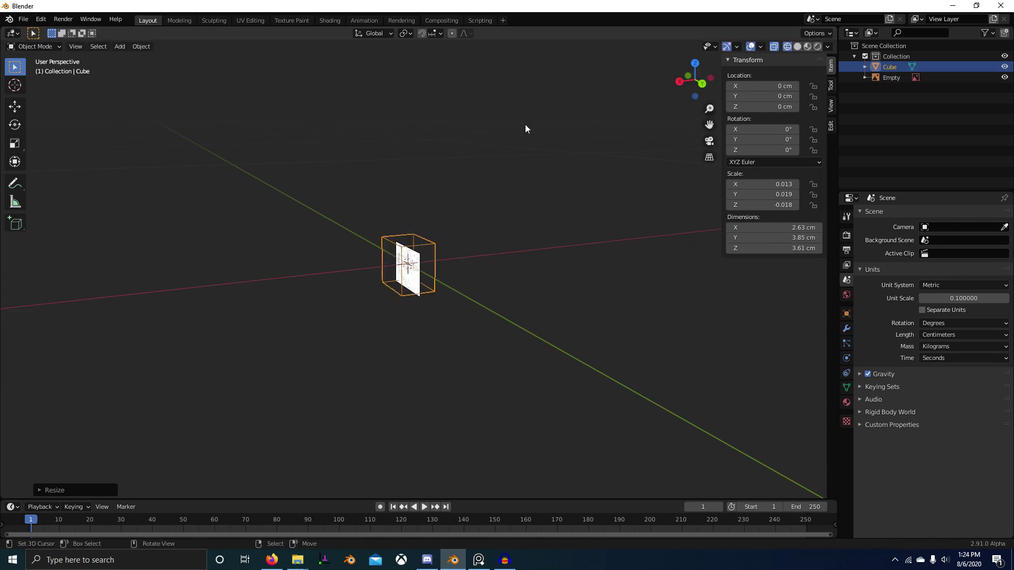
# - Duplicate one of the box's corner vertices in place and separate the copy into its own object
pyautogui.scroll(6, 525, 124)
pyautogui.moveTo(475, 159); pyautogui.dragTo(553, 159, button='middle')
pyautogui.press('Tab')
pyautogui.click(404, 166)
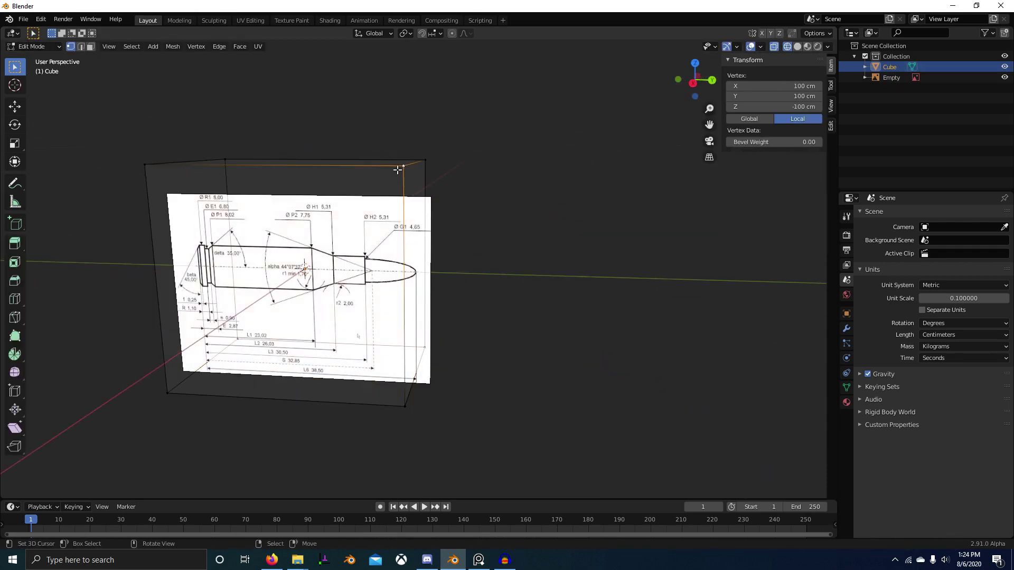
pyautogui.hotkey('shift', 'd')
pyautogui.press('Escape')
pyautogui.press('p')
pyautogui.click(460, 196)
pyautogui.press('Tab')
# - Bring the separated vertex object to the world origin using Origin to Geometry and a cleared location, and open it in Edit Mode
pyautogui.click(405, 165)
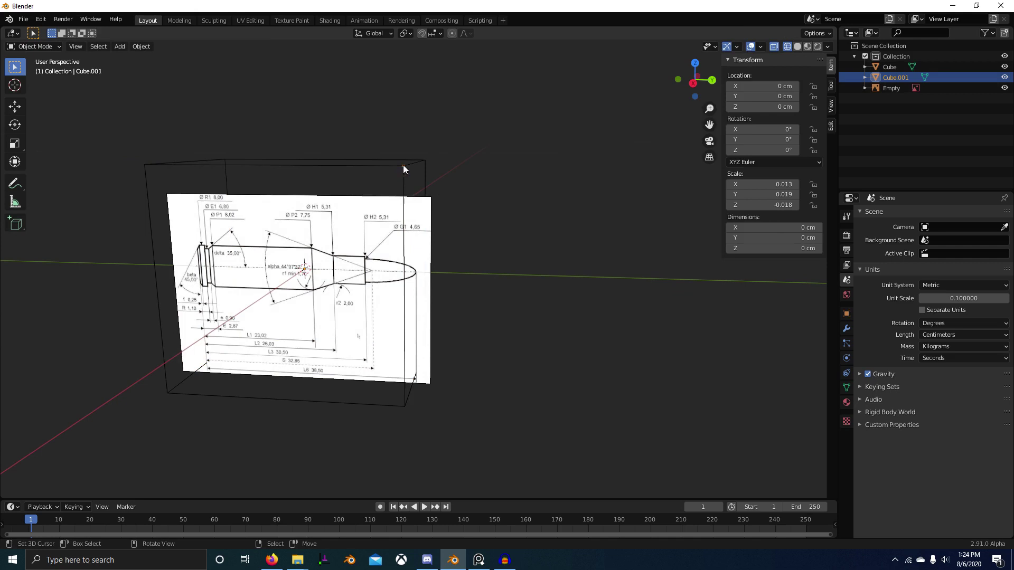
pyautogui.rightClick(445, 224)
pyautogui.moveTo(434, 251)
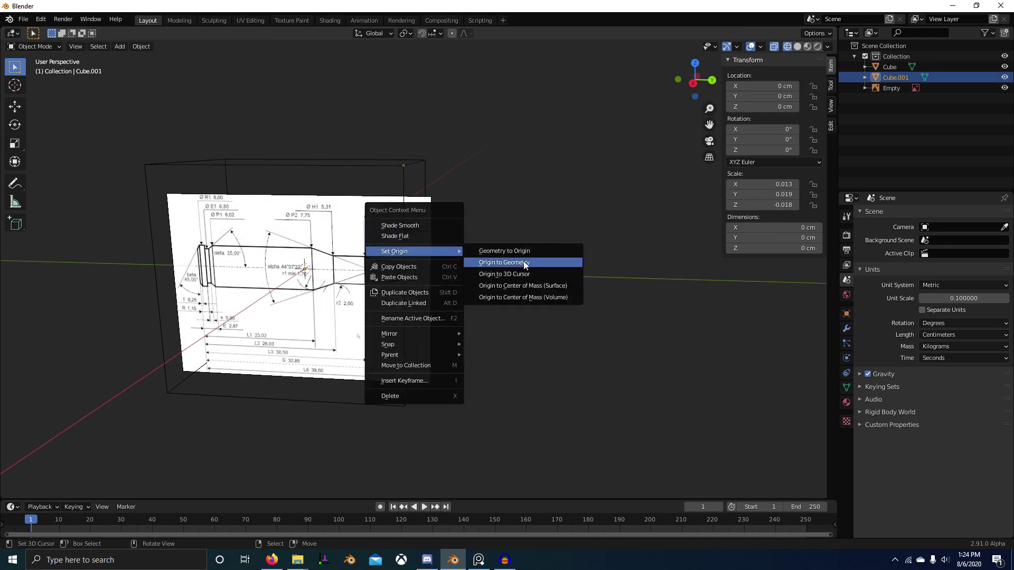
pyautogui.click(521, 263)
pyautogui.hotkey('alt', 'g')
pyautogui.press('Tab')
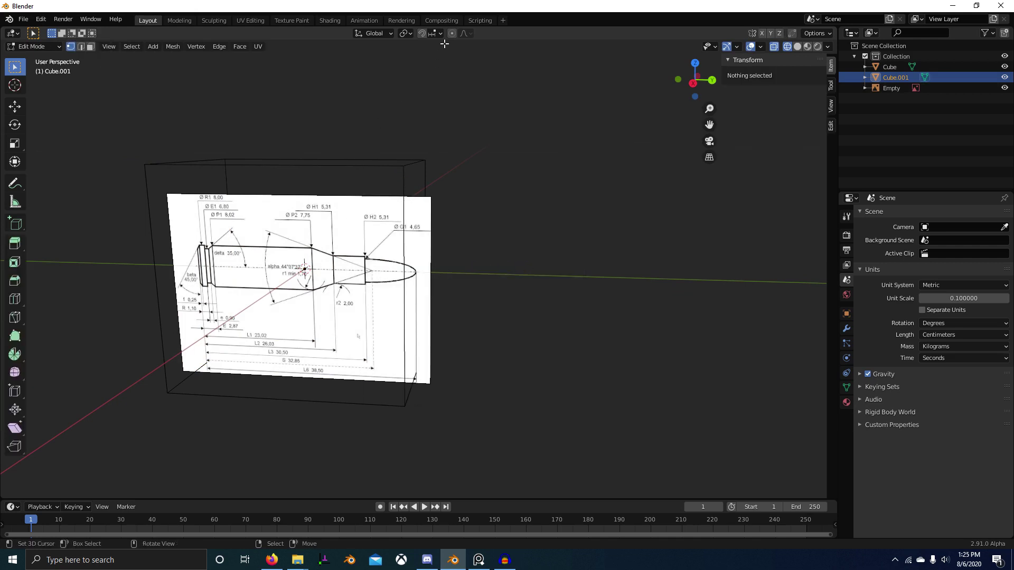
# - Set snapping to Vertex and let it affect Move, Rotate and Scale
pyautogui.click(437, 34)
pyautogui.click(404, 77)
pyautogui.keyDown('shift'); pyautogui.click(434, 214); pyautogui.keyUp('shift')
pyautogui.click(432, 33)
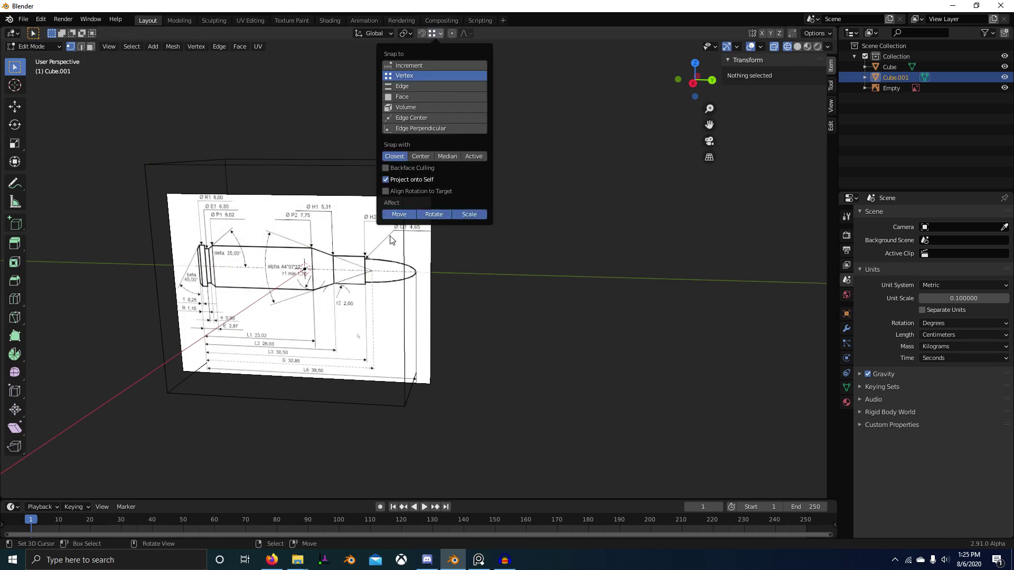
# - In the right view, move the vertex along Y to the box edge at the bullet-tip end, local Y 100 cm
pyautogui.scroll(5, 338, 264)
pyautogui.press('a')
pyautogui.scroll(-3, 275, 296)
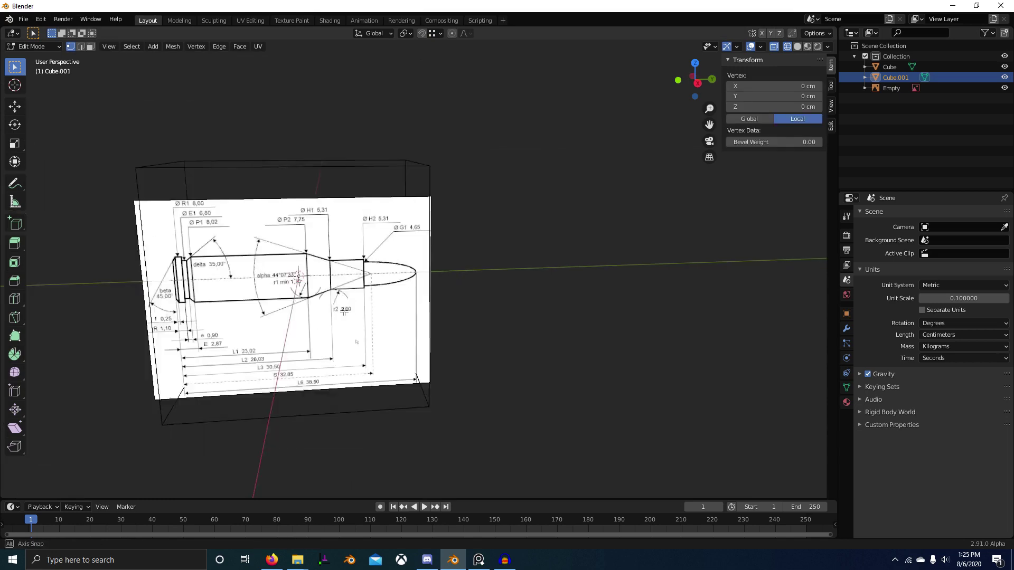
pyautogui.moveTo(333, 301); pyautogui.dragTo(344, 306, button='middle')
pyautogui.press('KP_3')
pyautogui.keyDown('shift'); pyautogui.moveTo(282, 289); pyautogui.dragTo(409, 307, button='middle'); pyautogui.keyUp('shift')
pyautogui.scroll(3, 493, 287)
pyautogui.keyDown('shift'); pyautogui.moveTo(533, 431); pyautogui.dragTo(415, 395, button='middle'); pyautogui.keyUp('shift')
pyautogui.write('gy100')
pyautogui.press('Return')
pyautogui.keyDown('shift'); pyautogui.moveTo(554, 255); pyautogui.dragTo(482, 243, button='middle'); pyautogui.keyUp('shift')
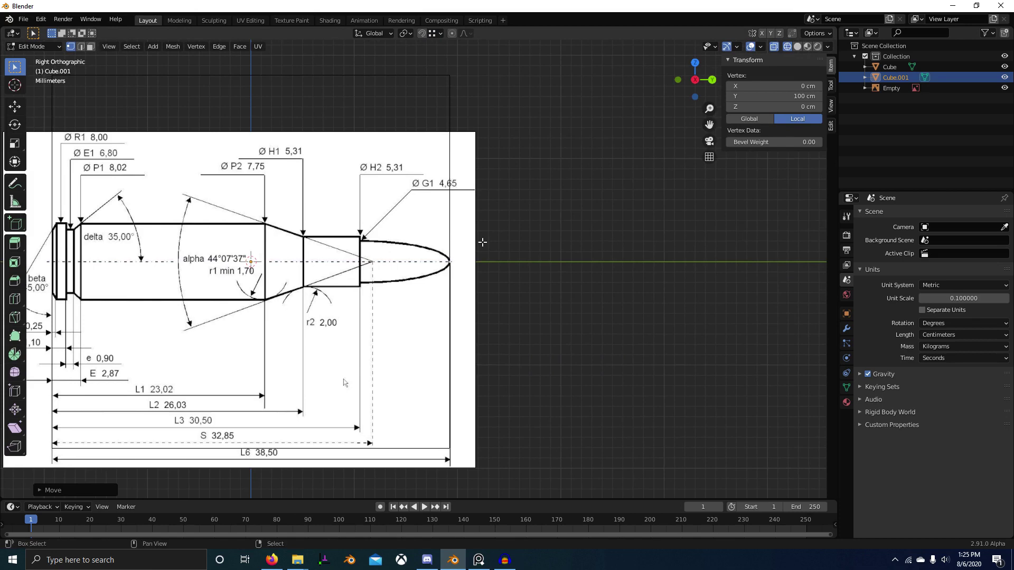
# - Snap the vertex along Y to the box edge at the cartridge's base, local Y -100 cm
pyautogui.keyDown('shift'); pyautogui.moveTo(32, 161); pyautogui.dragTo(338, 193, button='middle'); pyautogui.keyUp('shift')
pyautogui.press('g')
pyautogui.press('y')
pyautogui.keyDown('ctrl'); pyautogui.click(359, 102); pyautogui.keyUp('ctrl')
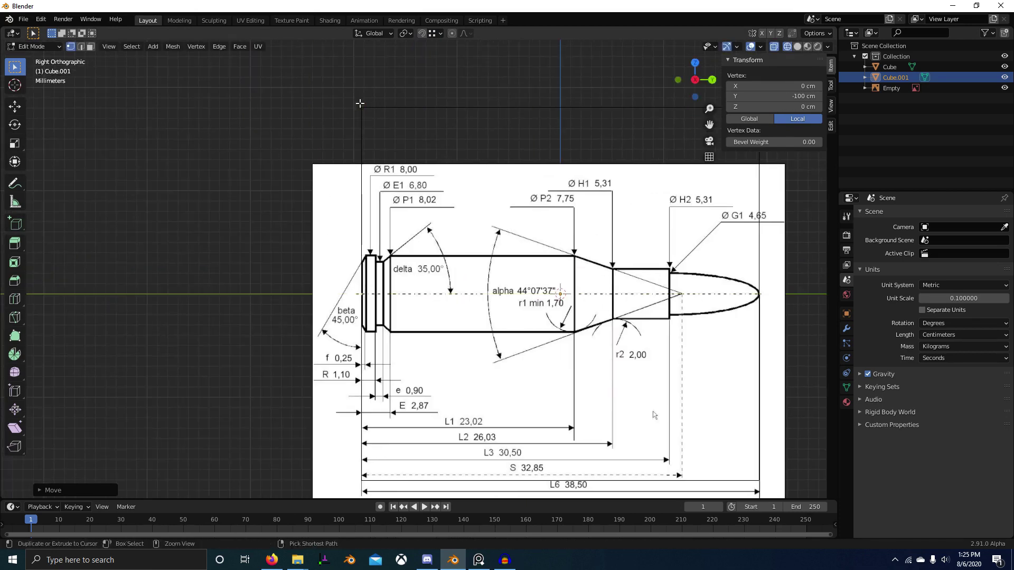
# - Extrude the vertex along Z from the centreline to the start of the rim chamfer, fine-tuning its height to the drawing
pyautogui.moveTo(385, 235)
pyautogui.keyDown('shift'); pyautogui.mouseDown(button='middle')
pyautogui.moveTo(407, 208)
pyautogui.moveTo(396, 231)
pyautogui.moveTo(462, 293)
pyautogui.mouseUp(button='middle'); pyautogui.keyUp('shift')
pyautogui.scroll(6, 373, 240)
pyautogui.press('e')
pyautogui.press('z')
pyautogui.click(339, 171)
pyautogui.scroll(5, 463, 264)
pyautogui.scroll(5, 464, 239)
pyautogui.keyDown('shift'); pyautogui.moveTo(465, 241); pyautogui.dragTo(375, 290, button='middle'); pyautogui.keyUp('shift')
pyautogui.press('g')
pyautogui.press('z')
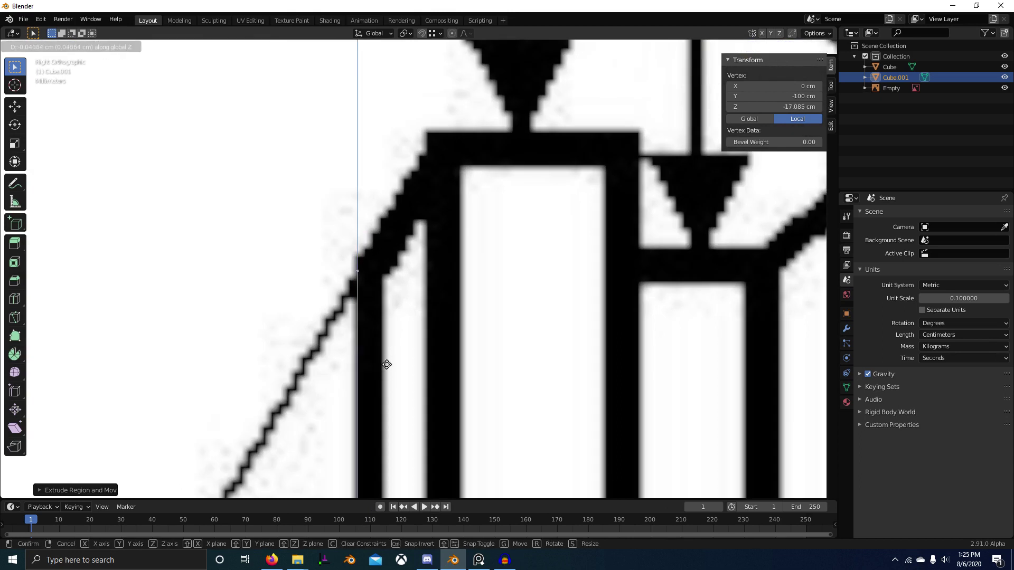
pyautogui.click(389, 357)
# - Extrude the profile diagonally along the rim chamfer to the rim's outer corner
pyautogui.press('g')
pyautogui.click(470, 241)
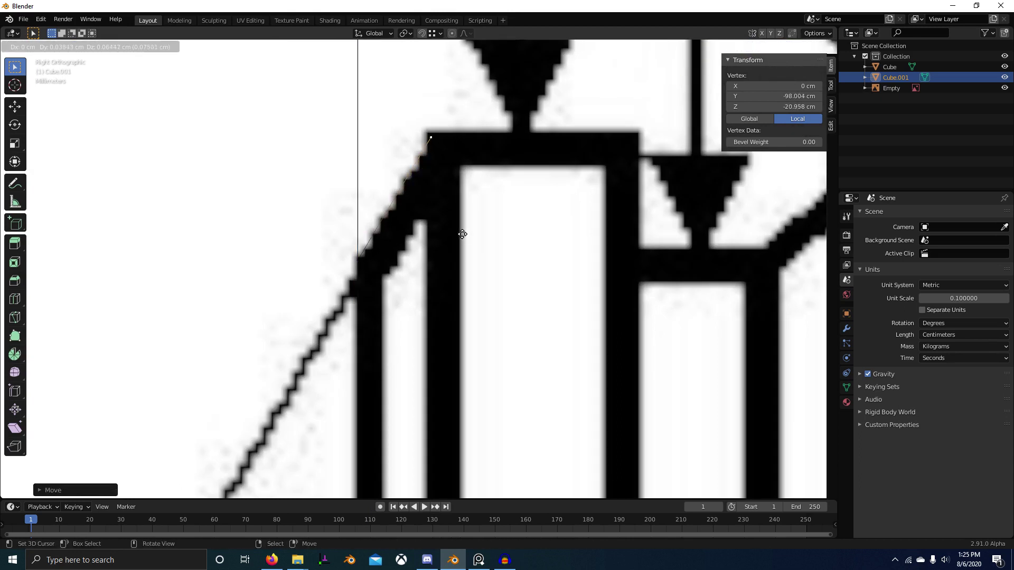
pyautogui.click(462, 233)
# - Extrude the profile along Y across the rim's width and align its end vertex with the rim's front edge
pyautogui.scroll(-1, 461, 248)
pyautogui.keyDown('shift'); pyautogui.moveTo(458, 257); pyautogui.dragTo(280, 306, button='middle'); pyautogui.keyUp('shift')
pyautogui.scroll(-3, 298, 296)
pyautogui.press('e')
pyautogui.press('y')
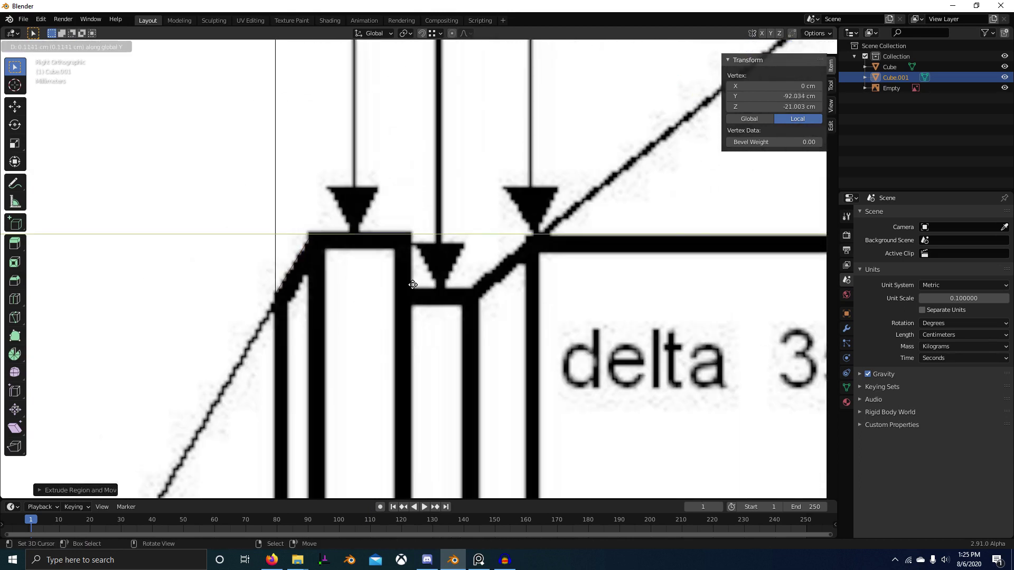
pyautogui.click(412, 285)
pyautogui.scroll(3, 407, 280)
pyautogui.press('g')
pyautogui.press('y')
pyautogui.click(379, 274)
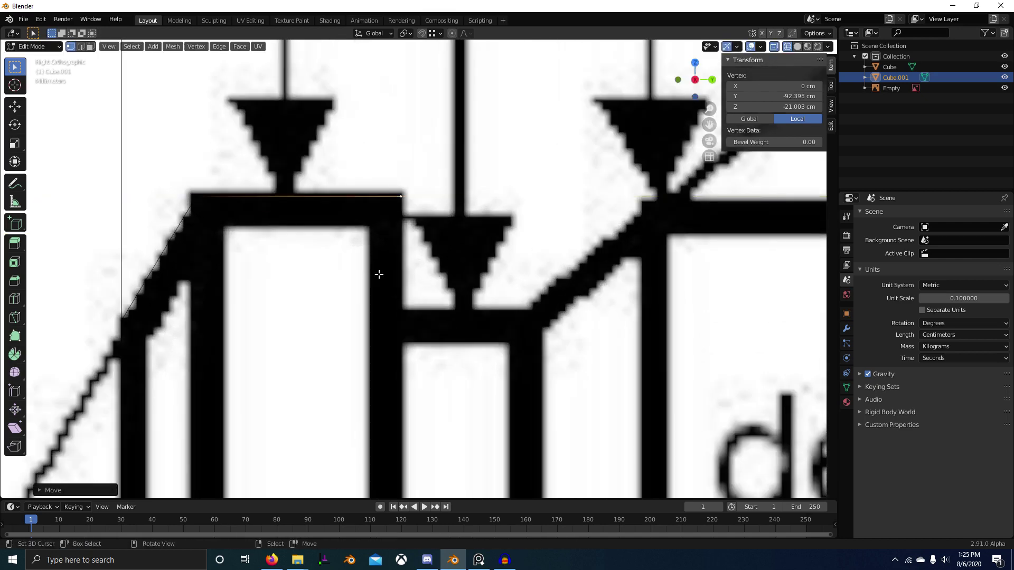
# - Extrude the profile along Z from the rim's front edge down to the floor of the extractor groove
pyautogui.scroll(-3, 380, 274)
pyautogui.press('e')
pyautogui.press('z')
pyautogui.click(416, 335)
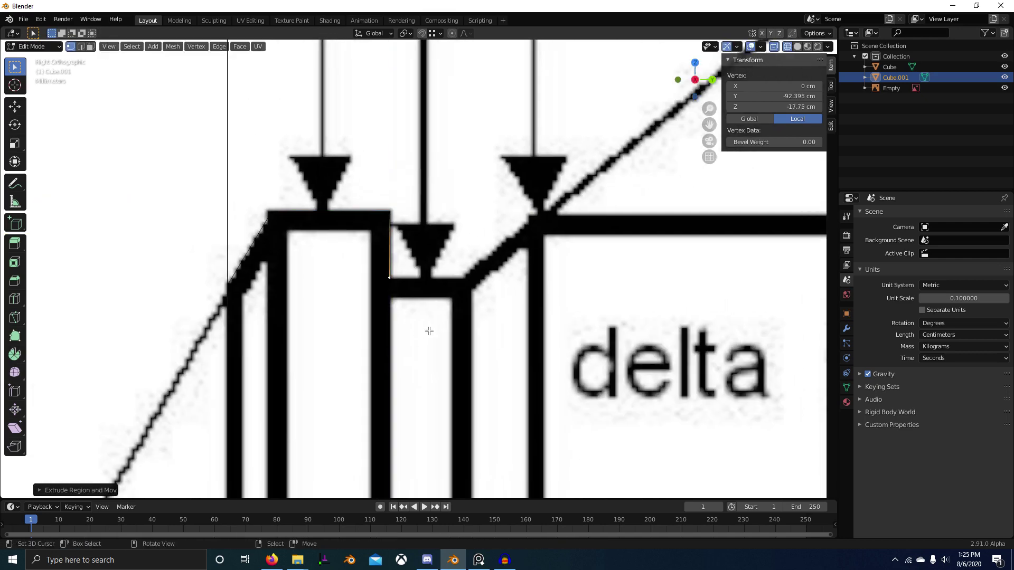
pyautogui.scroll(3, 422, 327)
pyautogui.press('g')
pyautogui.press('z')
# - Extrude the profile along the extractor groove's floor and up the 35° slope to the start of the case body
pyautogui.press('y')
pyautogui.click(509, 340)
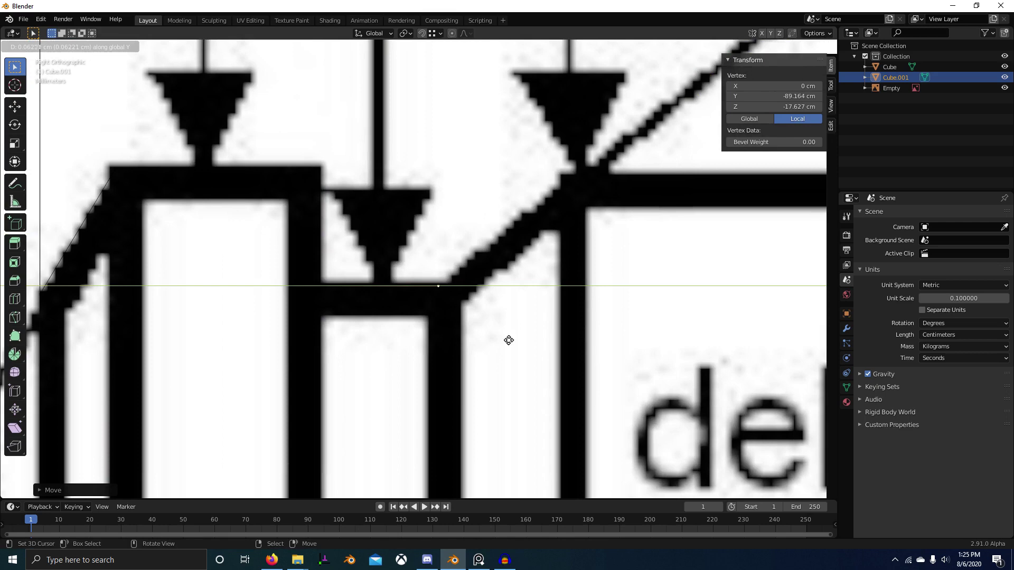
pyautogui.click(517, 338)
pyautogui.keyDown('shift'); pyautogui.moveTo(532, 321); pyautogui.dragTo(388, 372, button='middle'); pyautogui.keyUp('shift')
pyautogui.scroll(-1, 385, 370)
pyautogui.press('e')
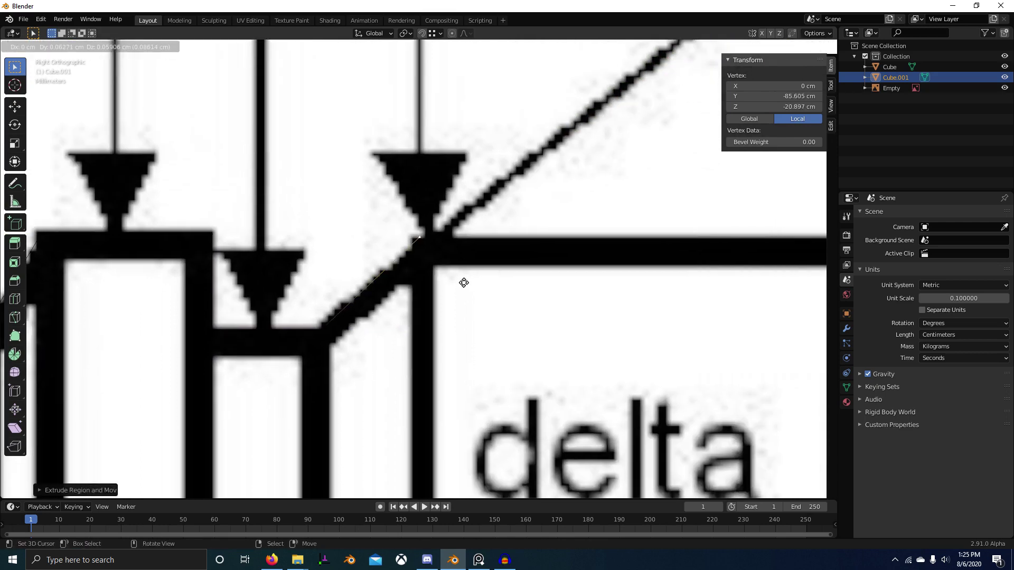
pyautogui.click(464, 279)
# - Extrude the profile along the case body to the start of the shoulder at the P2 mark
pyautogui.scroll(-3, 481, 276)
pyautogui.keyDown('shift'); pyautogui.moveTo(520, 271); pyautogui.dragTo(148, 290, button='middle'); pyautogui.keyUp('shift')
pyautogui.scroll(-4, 148, 291)
pyautogui.scroll(-1, 378, 301)
pyautogui.keyDown('shift'); pyautogui.moveTo(396, 308); pyautogui.dragTo(182, 306, button='middle'); pyautogui.keyUp('shift')
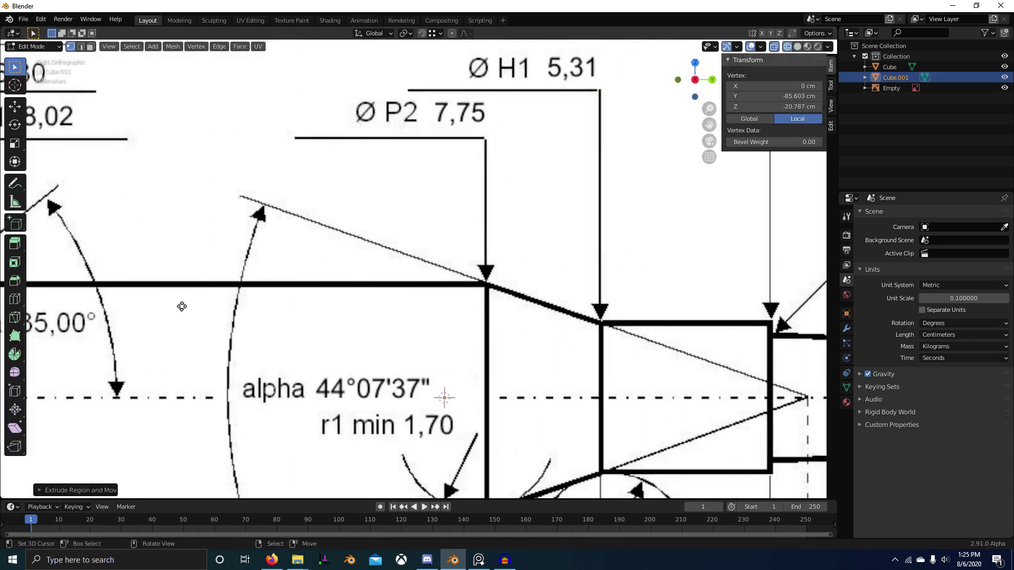
pyautogui.press('e')
pyautogui.scroll(10, 423, 314)
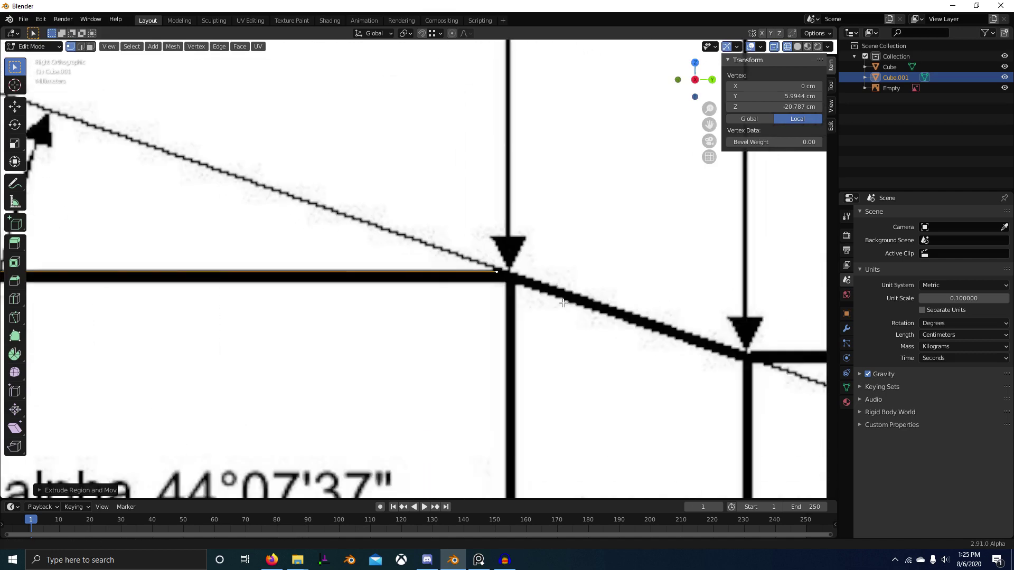
pyautogui.click(438, 313)
# - Extrude the profile down the sloping shoulder to the start of the case neck at the H1 mark
pyautogui.scroll(-6, 465, 311)
pyautogui.keyDown('shift'); pyautogui.moveTo(491, 310); pyautogui.dragTo(310, 267, button='middle'); pyautogui.keyUp('shift')
pyautogui.press('e')
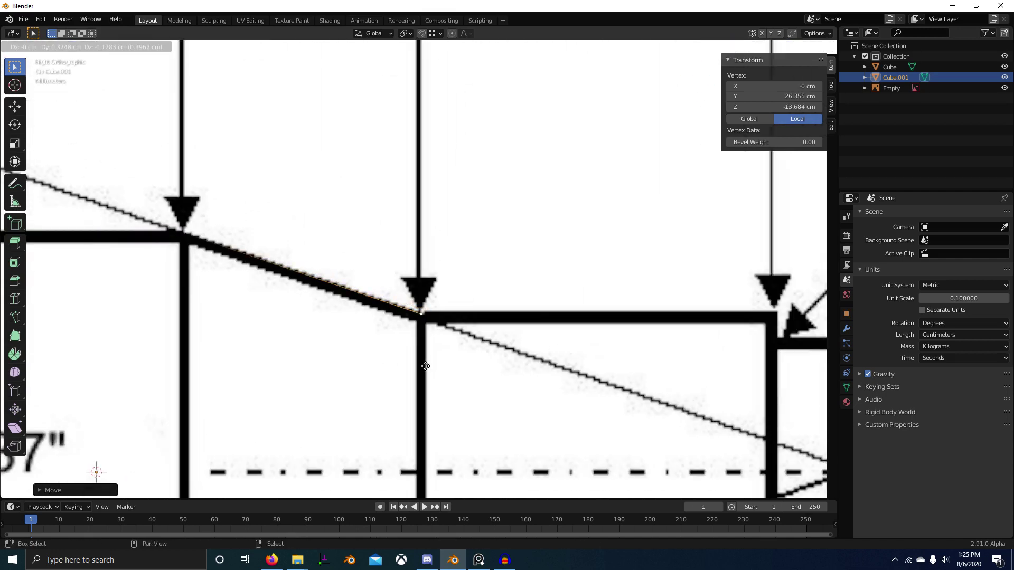
pyautogui.click(425, 366)
pyautogui.scroll(2, 476, 343)
pyautogui.keyDown('shift'); pyautogui.moveTo(531, 341); pyautogui.dragTo(416, 299, button='middle'); pyautogui.keyUp('shift')
# - Extrude the profile along Y over the case neck to the case mouth at the H2 mark
pyautogui.scroll(-3, 417, 299)
pyautogui.keyDown('shift'); pyautogui.moveTo(540, 310); pyautogui.dragTo(308, 302, button='middle'); pyautogui.keyUp('shift')
pyautogui.press('e')
pyautogui.press('y')
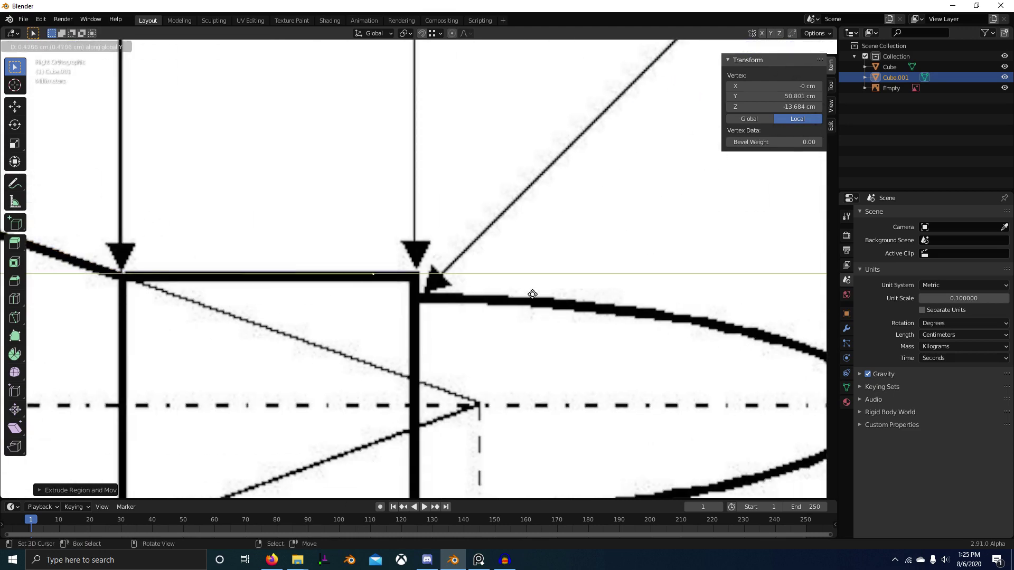
pyautogui.scroll(4, 453, 235)
pyautogui.scroll(-2, 461, 303)
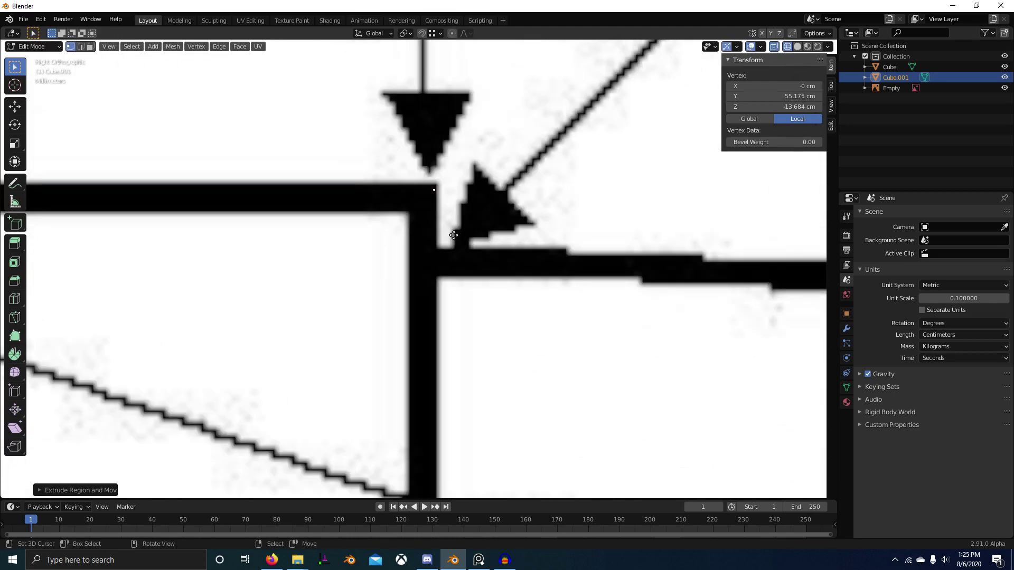
# - Extrude the profile down at the case mouth to the bullet's outline, and back along Y inside the neck
pyautogui.press('z')
pyautogui.click(469, 283)
pyautogui.scroll(-5, 453, 285)
pyautogui.keyDown('shift'); pyautogui.moveTo(475, 284); pyautogui.dragTo(543, 284, button='middle'); pyautogui.keyUp('shift')
pyautogui.press('e')
pyautogui.press('y')
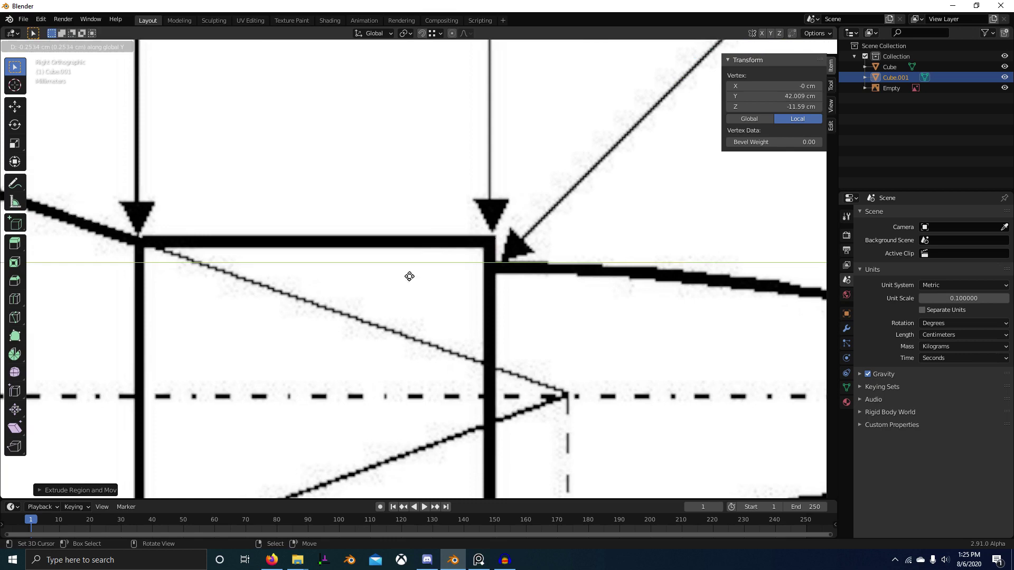
pyautogui.click(465, 280)
# - Extrude the inner end vertex along Z down to the cartridge's centreline and display vertex coordinates in Global space
pyautogui.scroll(-7, 454, 285)
pyautogui.press('g')
pyautogui.press('z')
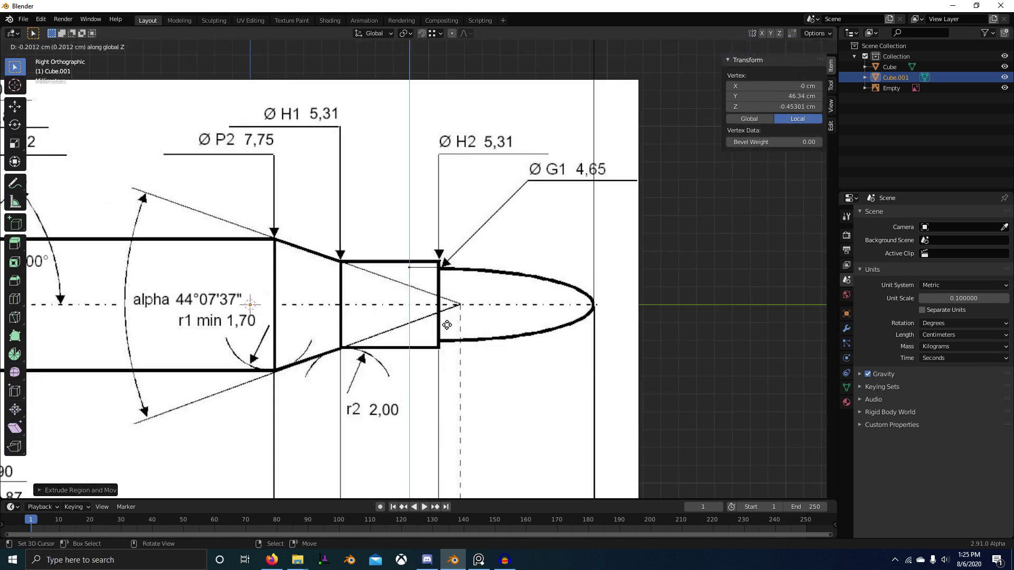
pyautogui.click(446, 325)
pyautogui.click(759, 120)
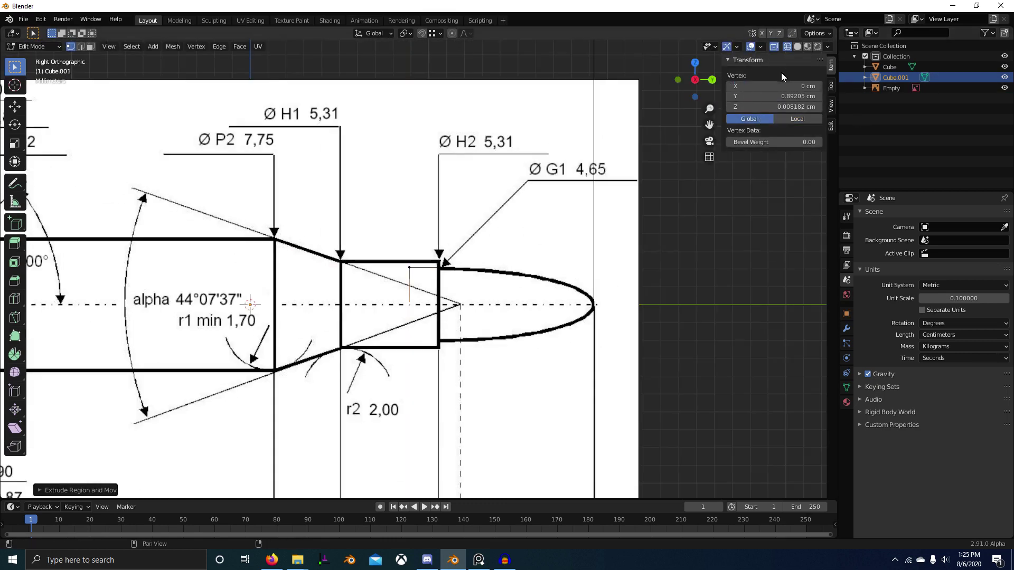
pyautogui.keyDown('shift'); pyautogui.moveTo(353, 191); pyautogui.dragTo(657, 177, button='middle'); pyautogui.keyUp('shift')
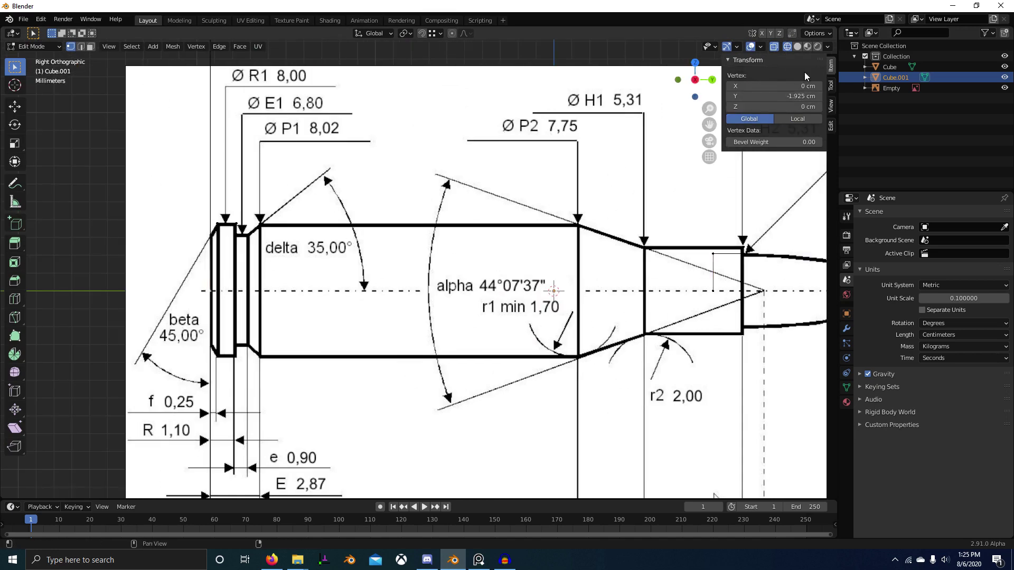
# - Switch the viewport from wireframe to solid shading, leave Edit Mode and select the box around the reference
pyautogui.scroll(-5, 471, 213)
pyautogui.moveTo(660, 269)
pyautogui.mouseDown(button='middle')
pyautogui.moveTo(584, 303)
pyautogui.moveTo(630, 291)
pyautogui.mouseUp(button='middle')
pyautogui.hotkey('shift', 'z')
pyautogui.scroll(3, 584, 303)
pyautogui.scroll(-3, 630, 290)
pyautogui.press('Tab')
pyautogui.click(563, 213)
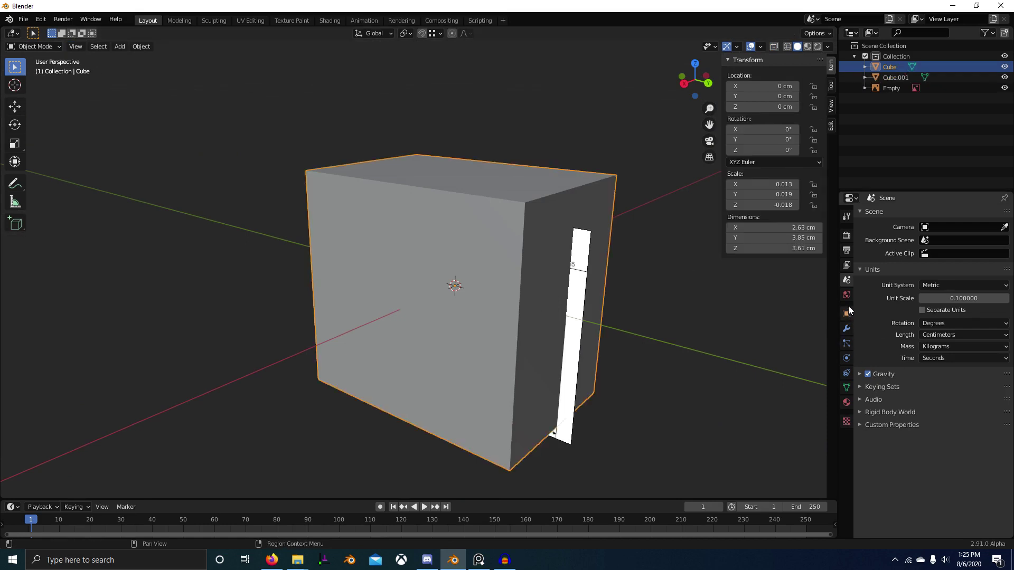
pyautogui.click(846, 216)
pyautogui.click(845, 235)
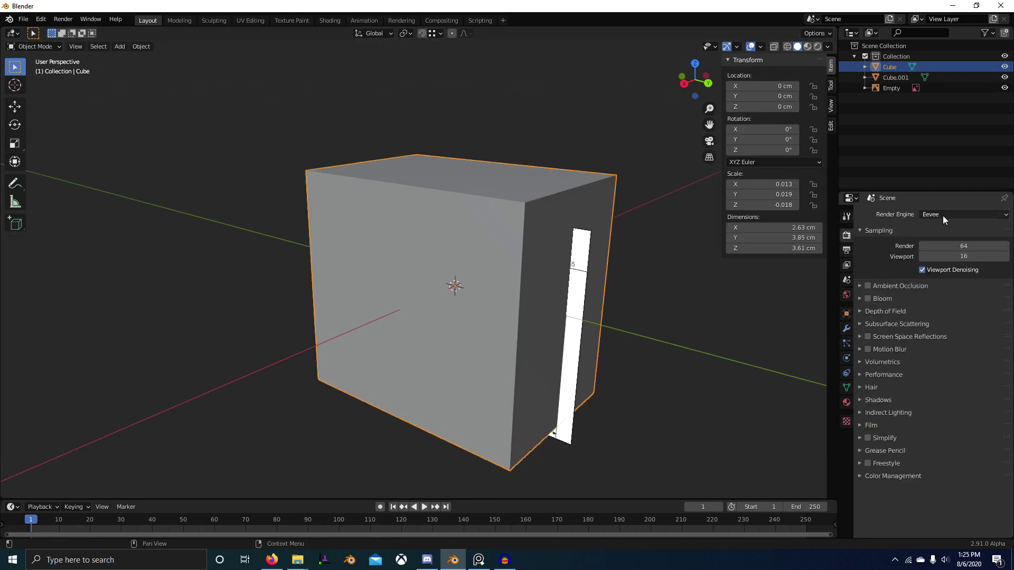
pyautogui.keyDown('ctrl'); pyautogui.scroll(-2, 942, 215); pyautogui.keyUp('ctrl')
pyautogui.click(845, 217)
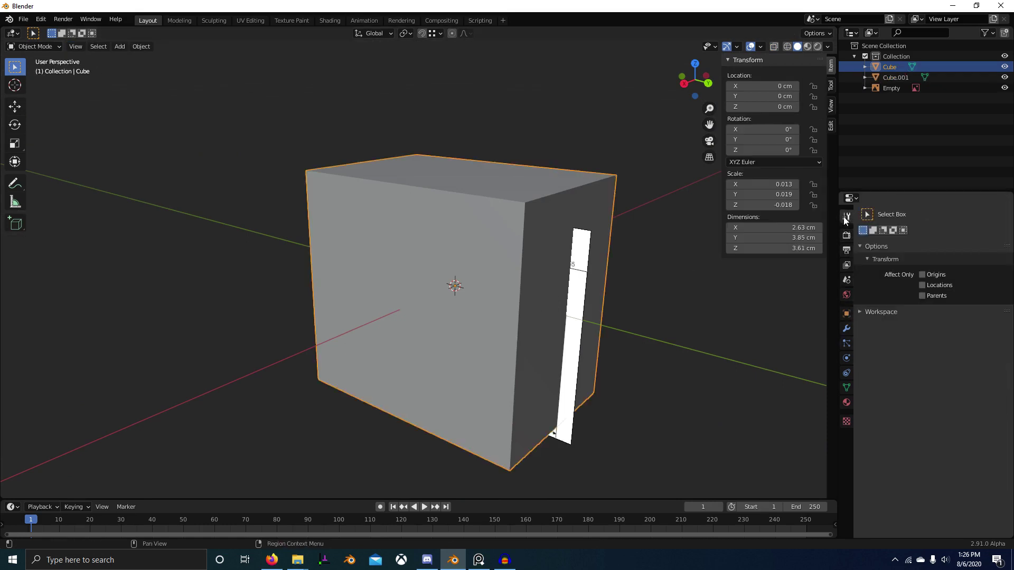
pyautogui.click(846, 313)
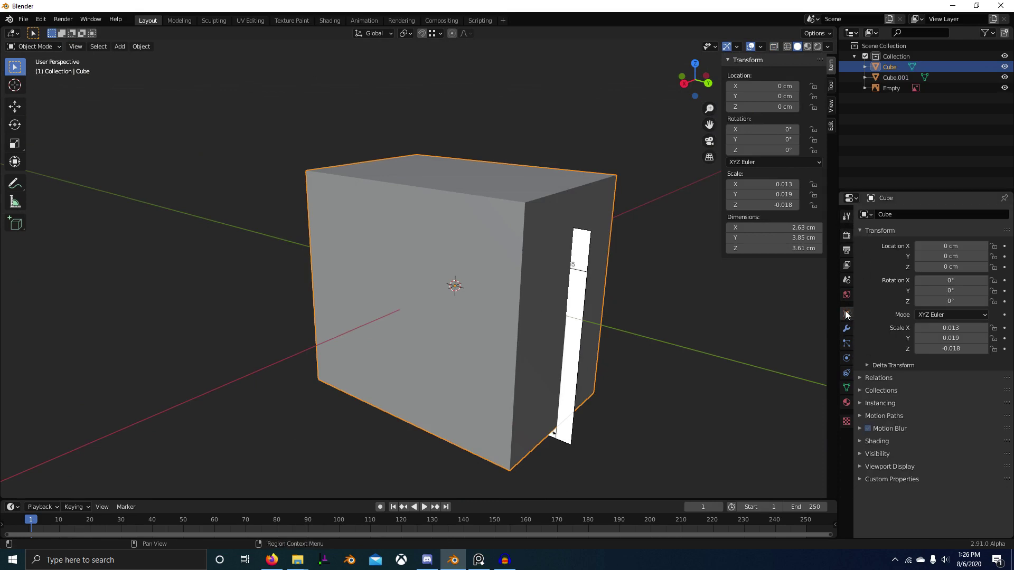
pyautogui.click(846, 216)
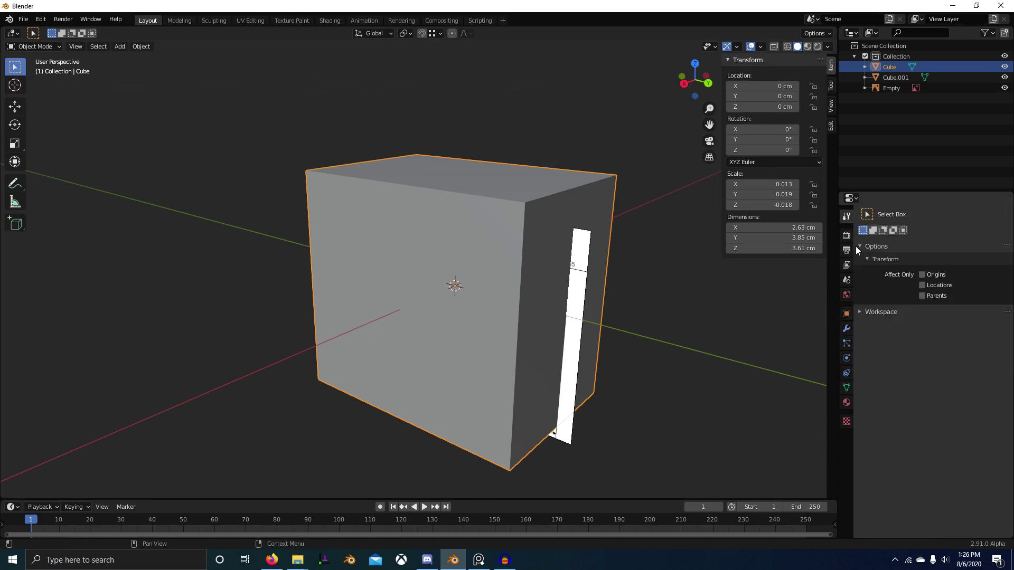
pyautogui.click(847, 235)
pyautogui.keyDown('ctrl'); pyautogui.scroll(2, 943, 216); pyautogui.keyUp('ctrl')
# - Set the box object's viewport display to Wire
pyautogui.click(847, 313)
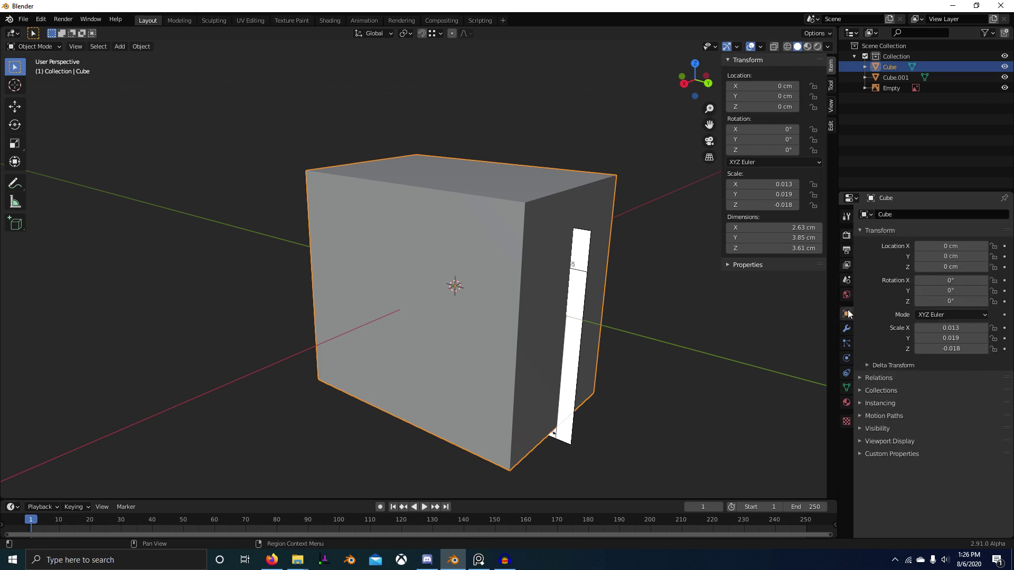
pyautogui.click(878, 428)
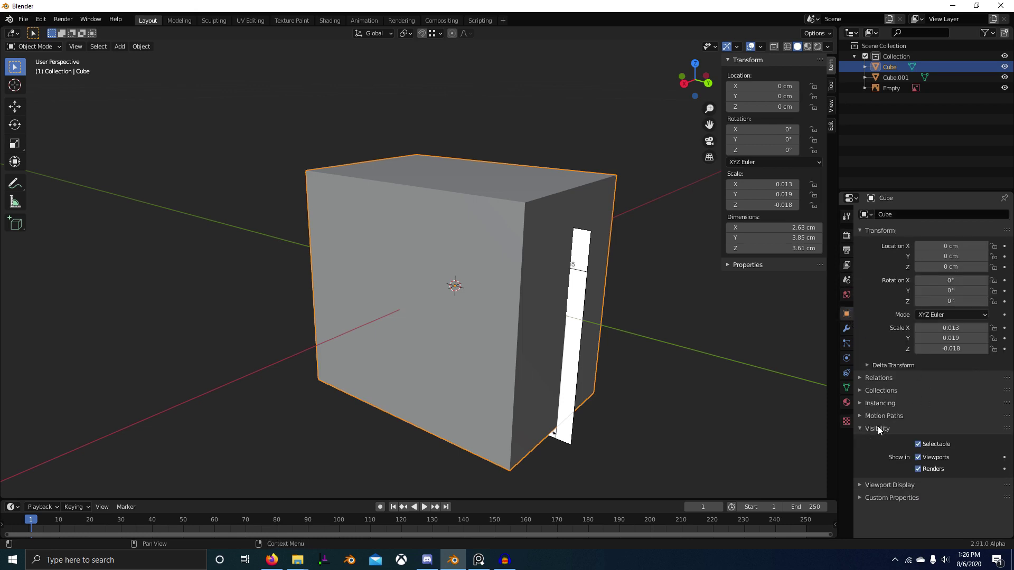
pyautogui.click(879, 428)
pyautogui.click(878, 440)
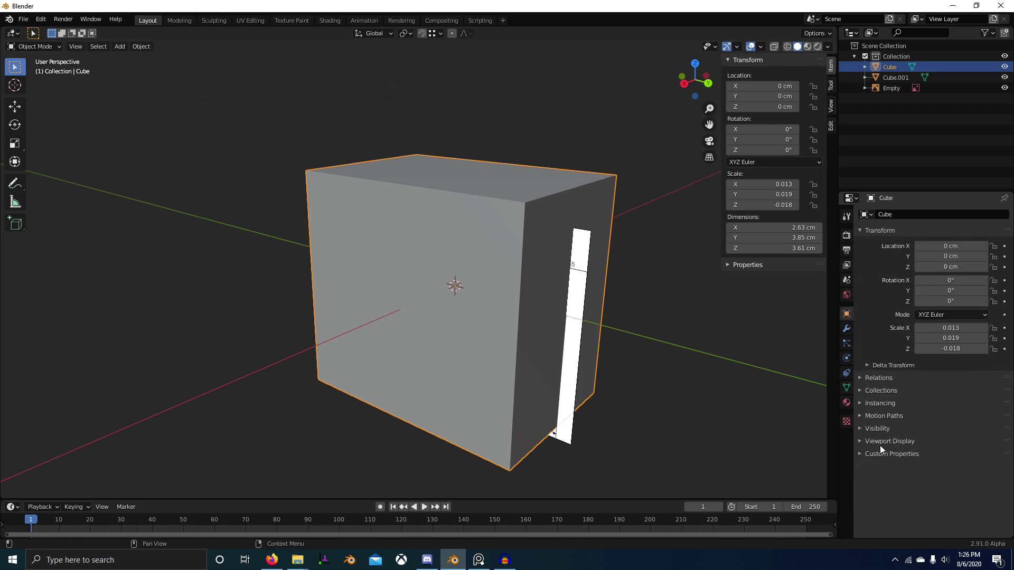
pyautogui.scroll(-2, 904, 439)
pyautogui.keyDown('ctrl'); pyautogui.scroll(2, 937, 504); pyautogui.keyUp('ctrl')
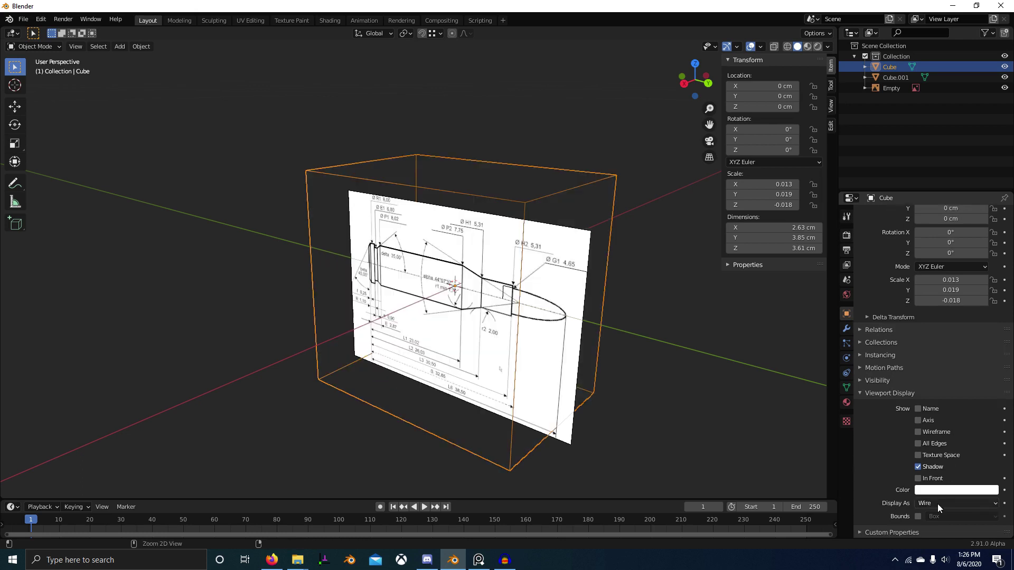
pyautogui.press('s')
pyautogui.press('Escape')
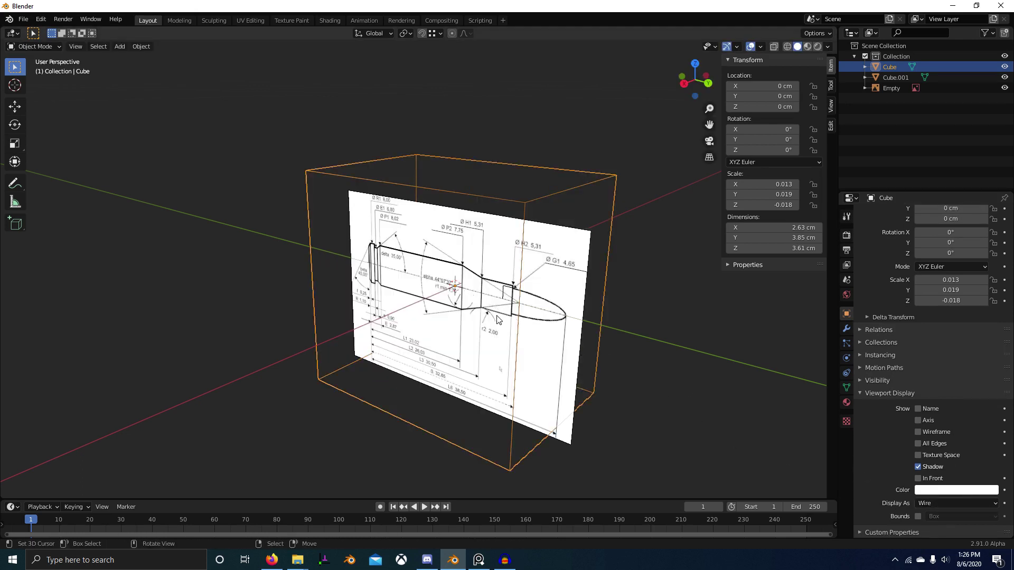
# - Move the reference image behind the box, to about -8.31 cm in X
pyautogui.click(511, 299)
pyautogui.scroll(-5, 511, 299)
pyautogui.press('g')
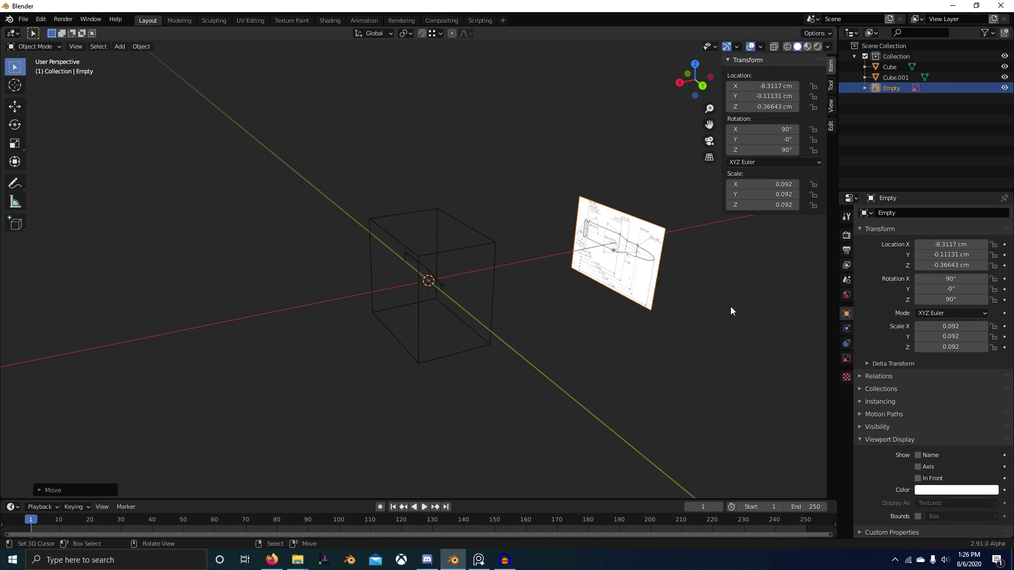
pyautogui.click(734, 306)
# - Set the reference image's depth to Back and side to Front, and hide it in perspective views
pyautogui.click(846, 359)
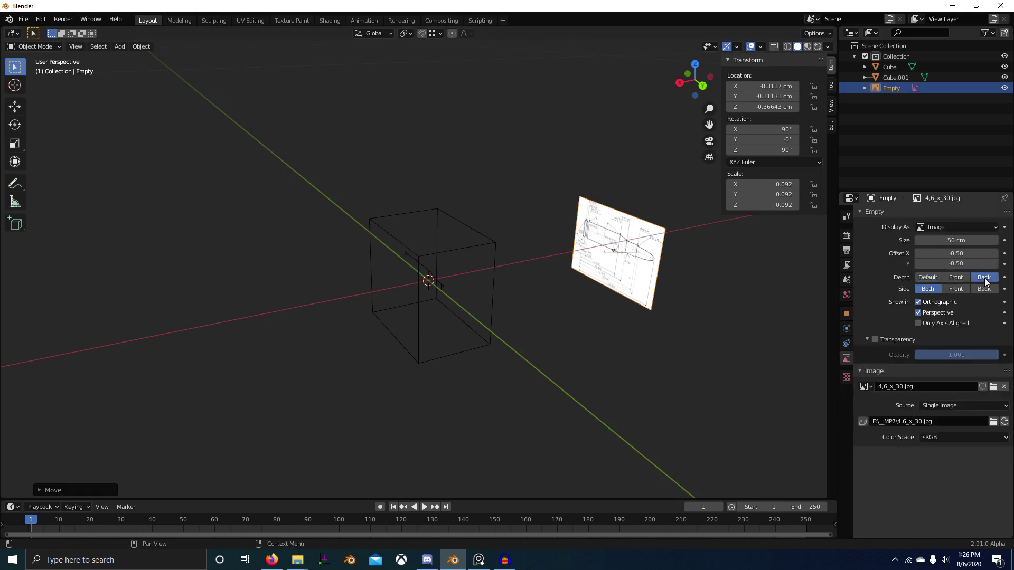
pyautogui.click(926, 315)
pyautogui.scroll(4, 658, 334)
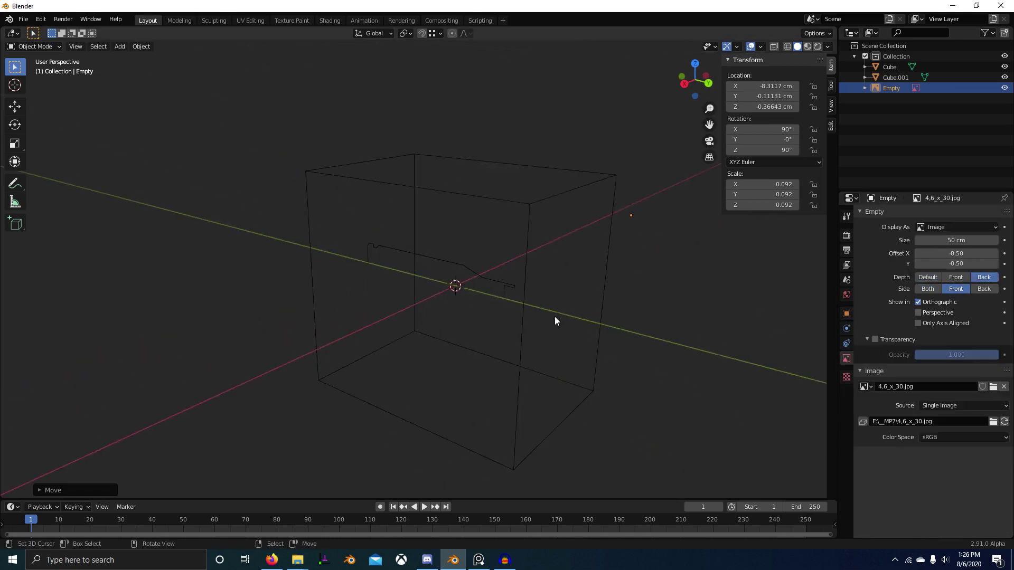
# - Add a Screw modifier to the traced case profile and set its axis to Y
pyautogui.click(518, 283)
pyautogui.click(847, 329)
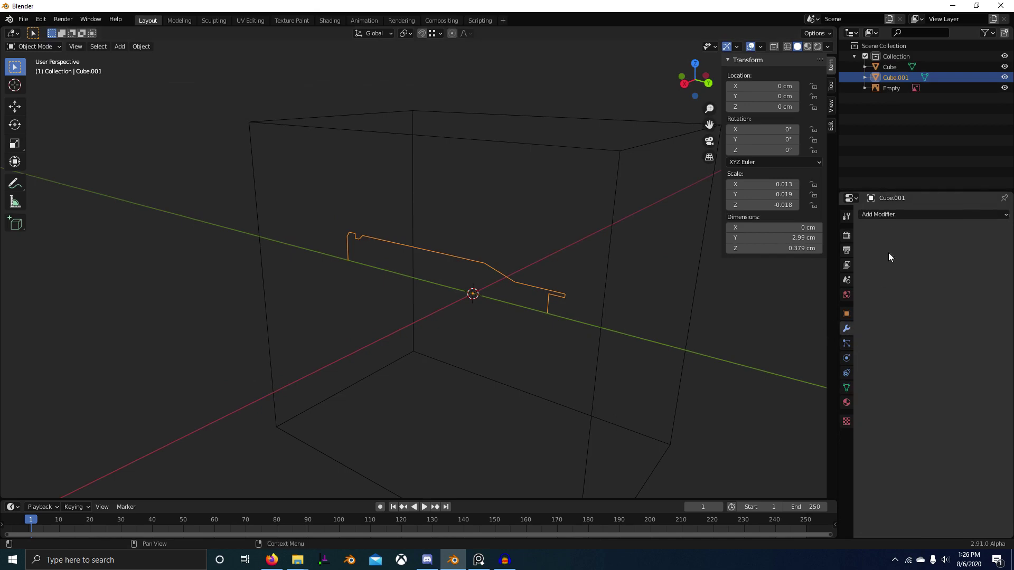
pyautogui.click(905, 217)
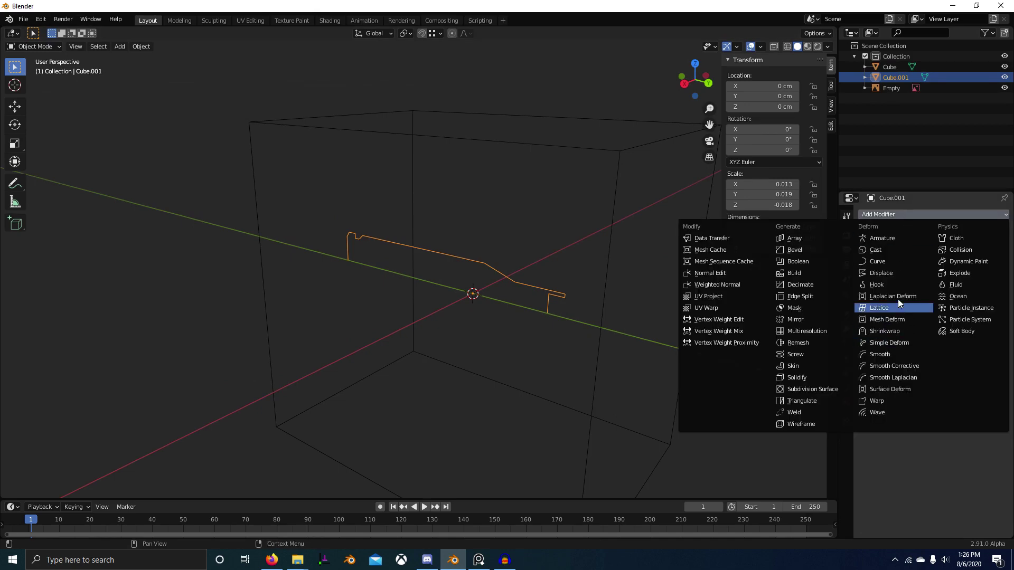
pyautogui.click(820, 353)
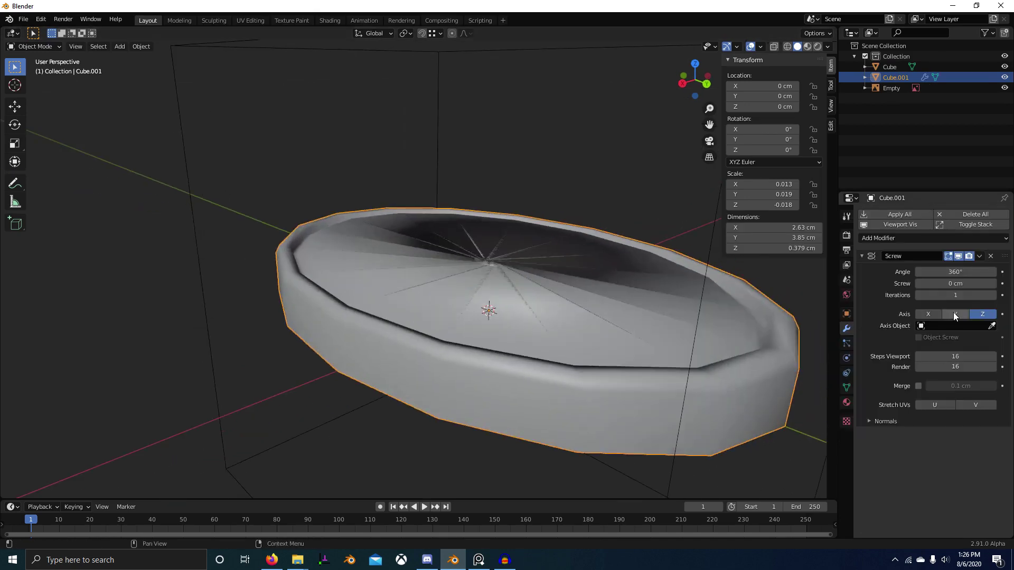
pyautogui.click(954, 314)
pyautogui.moveTo(806, 349); pyautogui.dragTo(584, 346, button='middle')
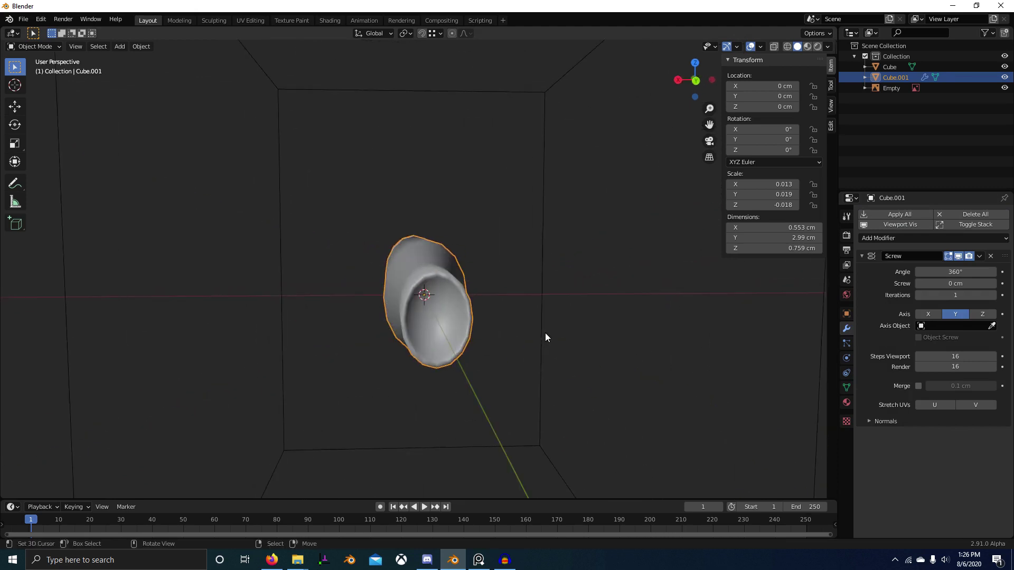
# - Apply all transforms to the revolved case object
pyautogui.hotkey('ctrl', 'a')
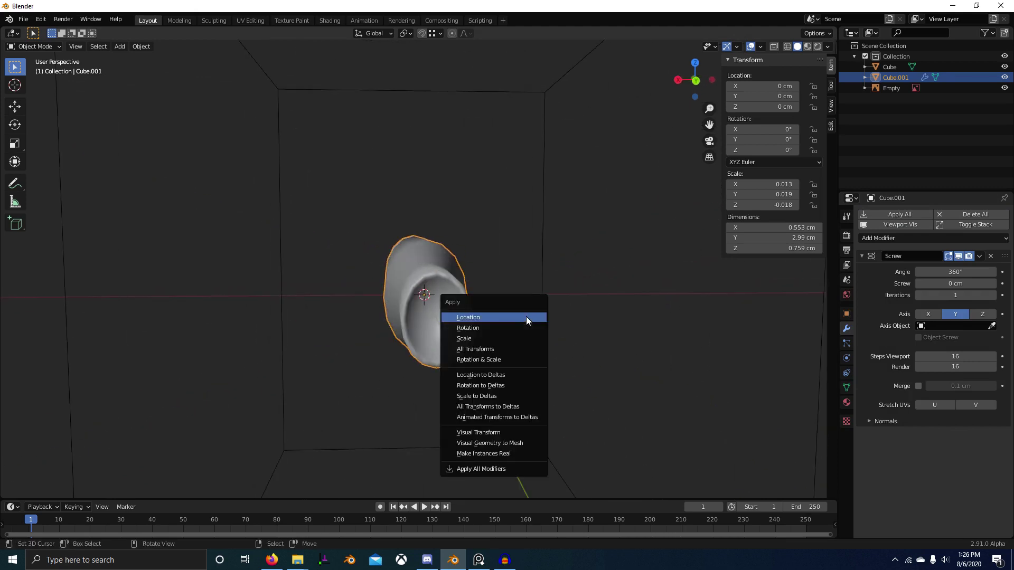
pyautogui.click(523, 349)
pyautogui.moveTo(523, 349); pyautogui.dragTo(641, 398, button='middle')
pyautogui.scroll(2, 607, 364)
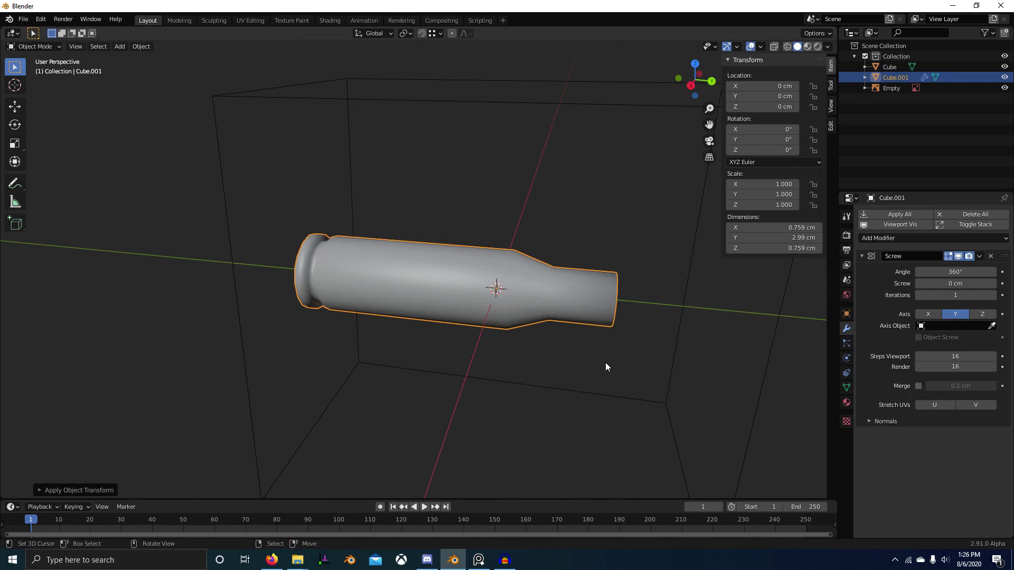
# - Reselect the case and set the Screw modifier's viewport and render steps to 24
pyautogui.rightClick(754, 309)
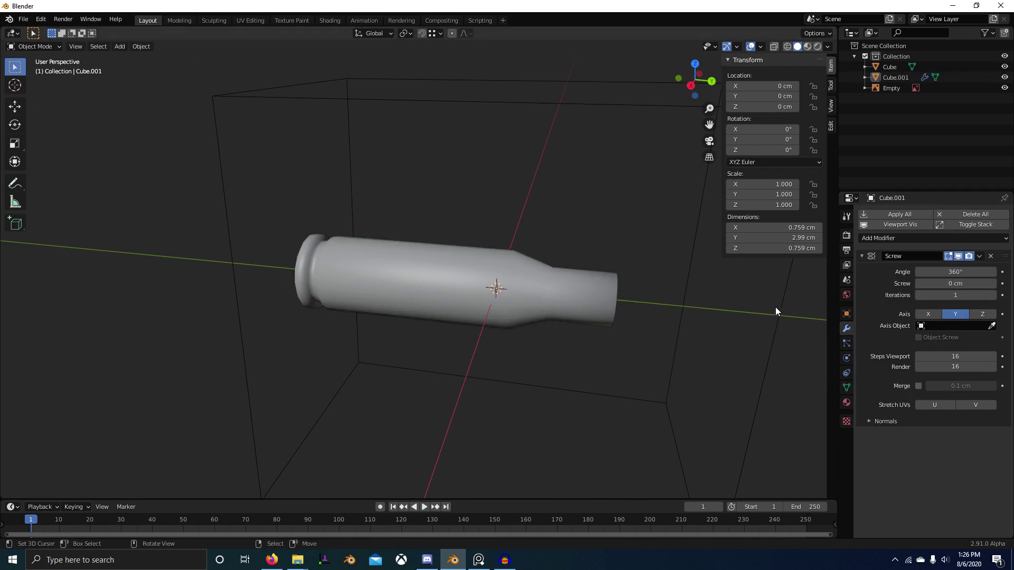
pyautogui.rightClick(776, 307)
pyautogui.hotkey('ctrl', 'a')
pyautogui.click(778, 307)
pyautogui.rightClick(597, 295)
pyautogui.moveTo(761, 347); pyautogui.dragTo(934, 320, button='middle')
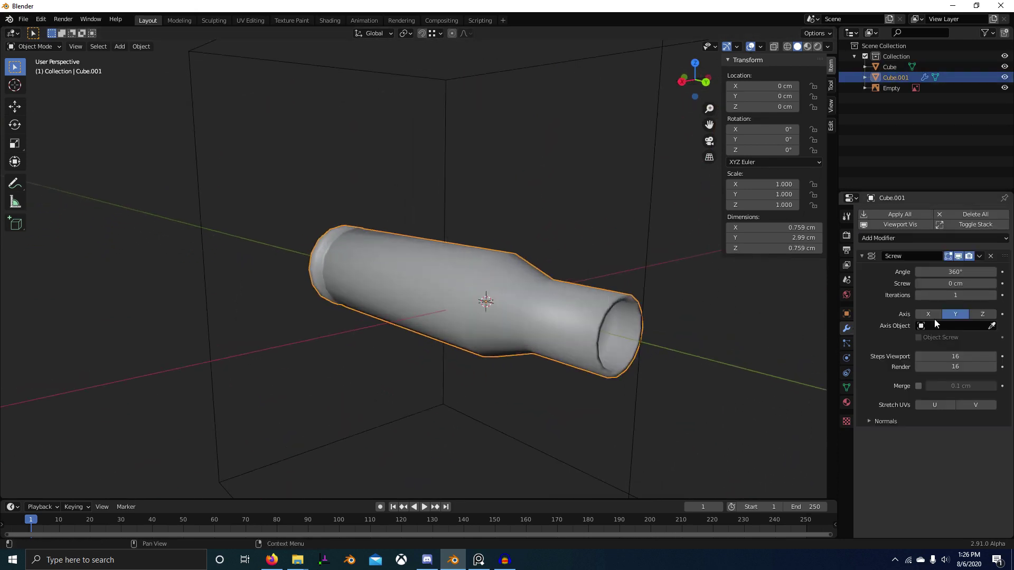
pyautogui.press('Return')
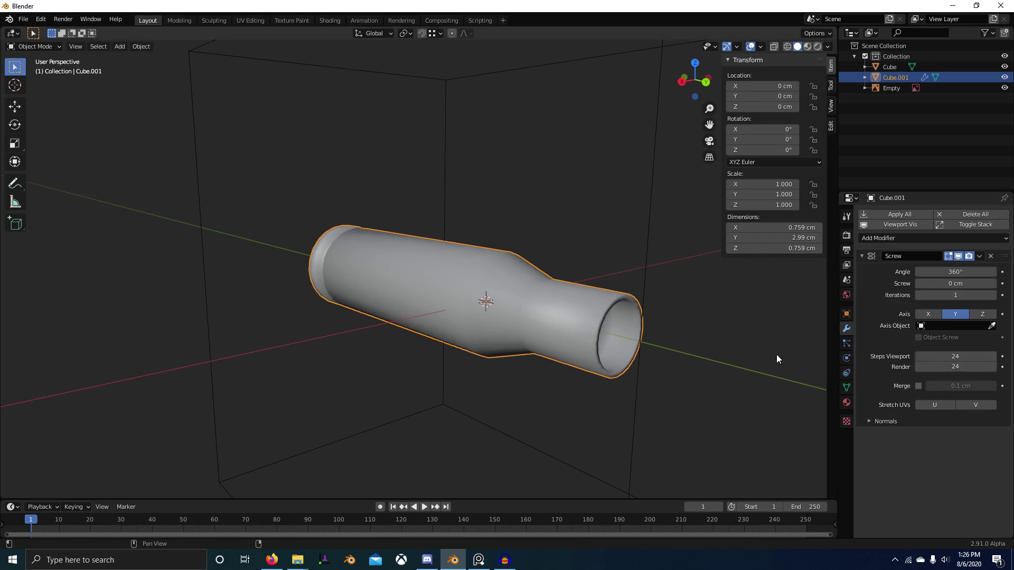
# - Enable Auto Smooth at 30° in the case mesh's normals
pyautogui.moveTo(777, 355); pyautogui.dragTo(563, 338, button='middle')
pyautogui.scroll(8, 468, 327)
pyautogui.rightClick(464, 308)
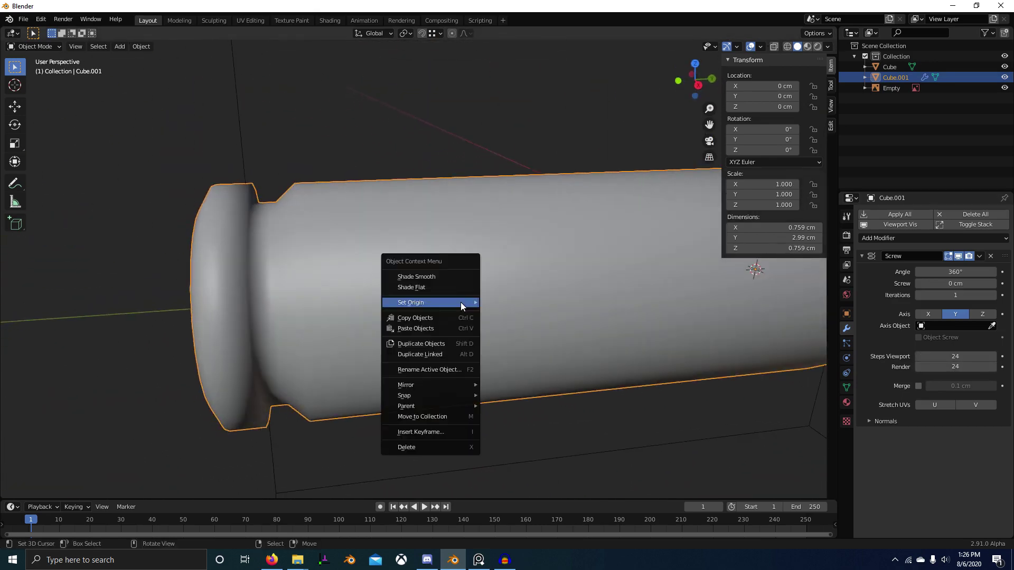
pyautogui.click(846, 387)
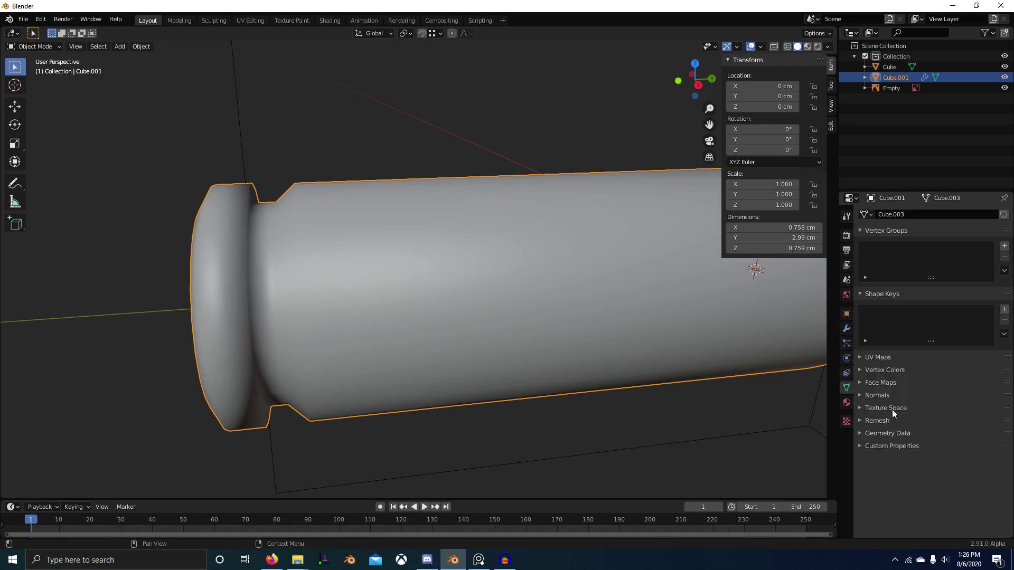
pyautogui.click(917, 411)
pyautogui.scroll(-5, 547, 366)
pyautogui.moveTo(547, 366); pyautogui.dragTo(877, 395, button='middle')
pyautogui.scroll(3, 695, 369)
pyautogui.moveTo(592, 370); pyautogui.dragTo(502, 396, button='middle')
pyautogui.scroll(-5, 547, 362)
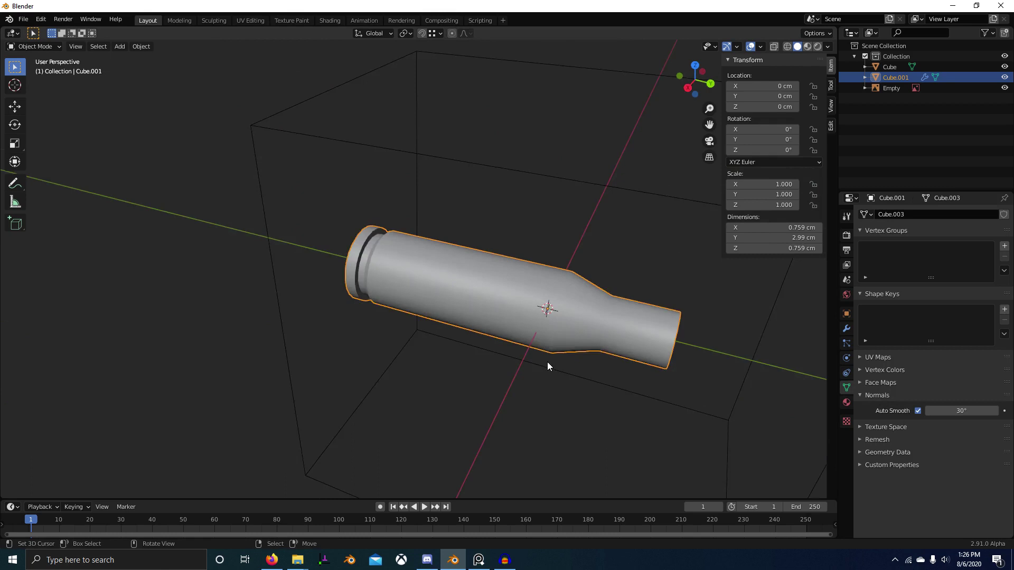
# - Duplicate the radial edge closing the inside of the case neck in place and separate it into its own object
pyautogui.moveTo(547, 362); pyautogui.dragTo(506, 330, button='middle')
pyautogui.press('Tab')
pyautogui.keyDown('shift'); pyautogui.moveTo(639, 375); pyautogui.dragTo(604, 333, button='middle'); pyautogui.keyUp('shift')
pyautogui.scroll(4, 604, 333)
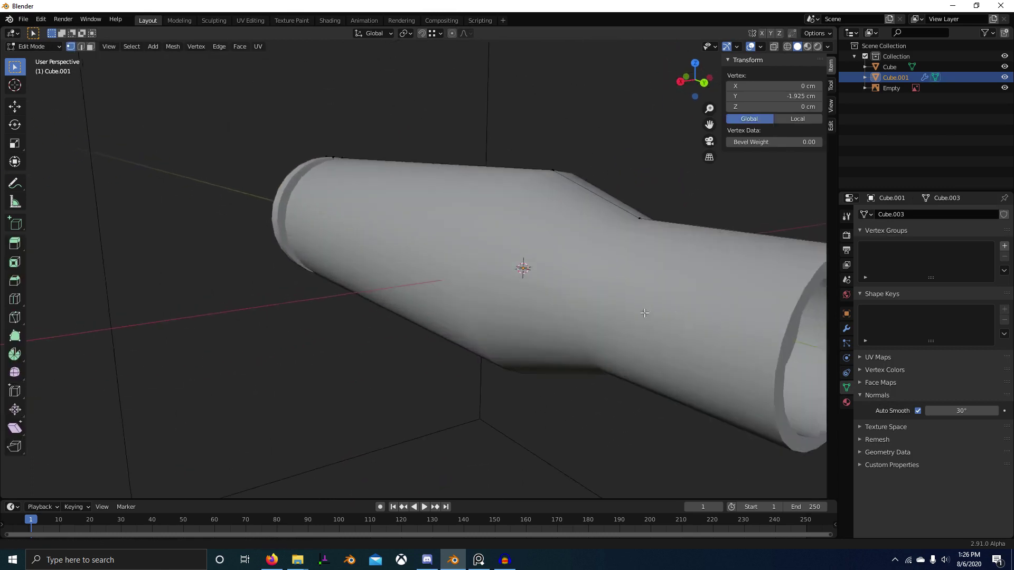
pyautogui.keyDown('shift'); pyautogui.moveTo(682, 317); pyautogui.dragTo(488, 293, button='middle'); pyautogui.keyUp('shift')
pyautogui.rightClick(373, 262)
pyautogui.moveTo(404, 282); pyautogui.dragTo(399, 263, button='middle')
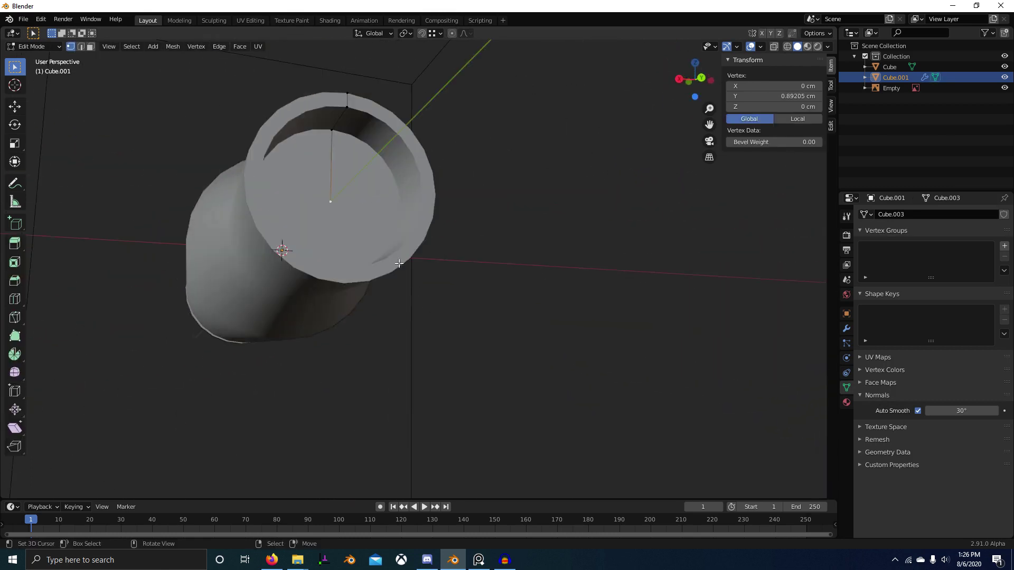
pyautogui.keyDown('shift'); pyautogui.click(344, 130); pyautogui.keyUp('shift')
pyautogui.scroll(-5, 440, 278)
pyautogui.hotkey('shift', 'd')
pyautogui.press('Escape')
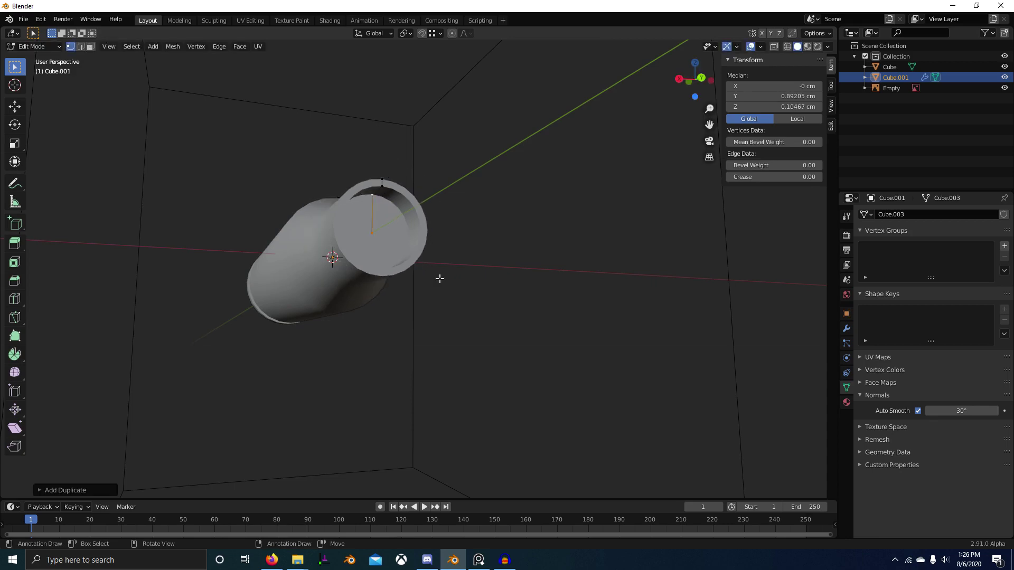
pyautogui.press('p')
pyautogui.click(440, 276)
pyautogui.press('Tab')
# - In the right view, extrude the separated edge's outer vertex along Y to about 1.14 cm, just past the case mouth
pyautogui.click(379, 217)
pyautogui.press('Tab')
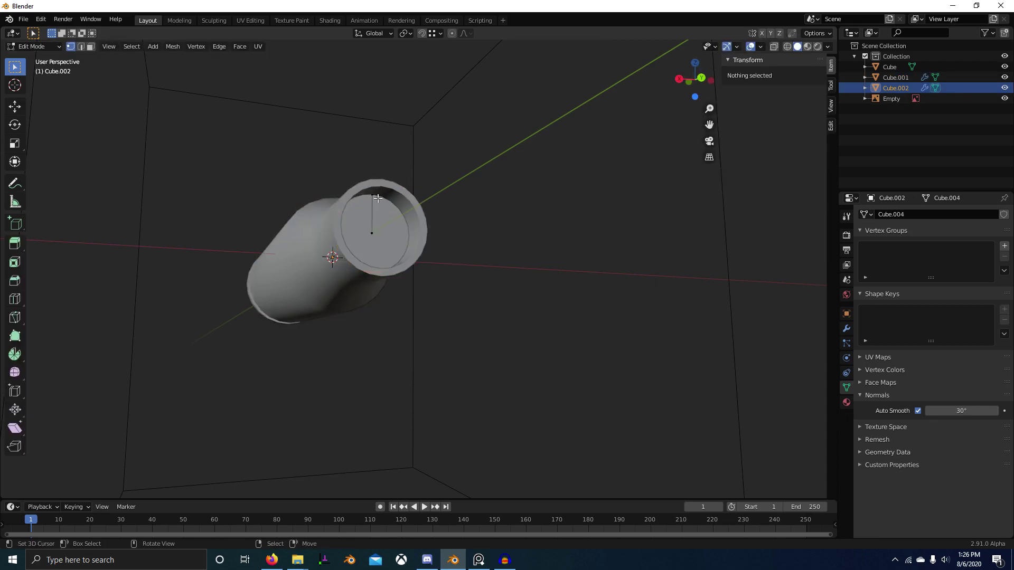
pyautogui.click(378, 198)
pyautogui.press('KP_3')
pyautogui.scroll(5, 517, 345)
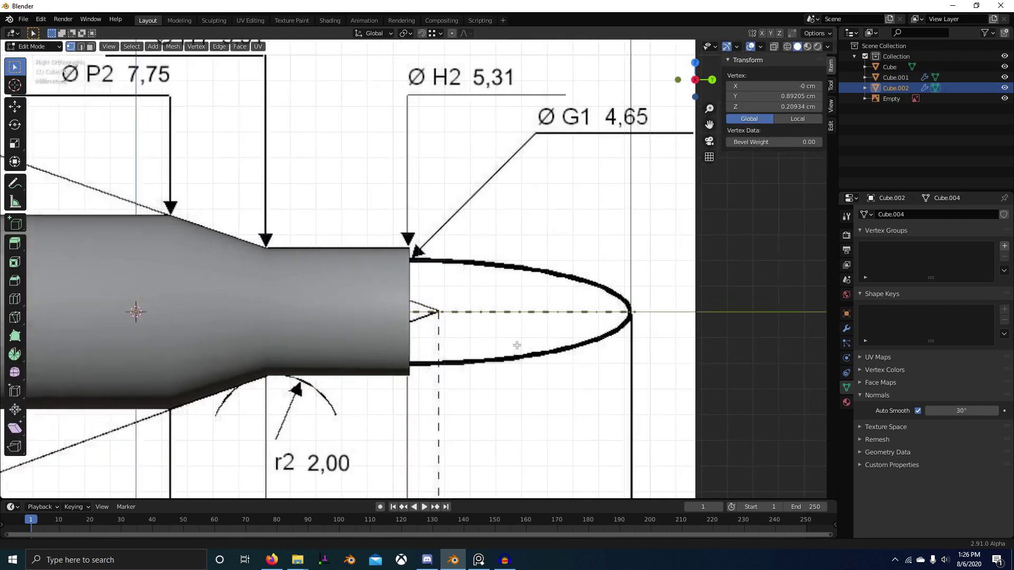
pyautogui.scroll(3, 517, 345)
pyautogui.hotkey('alt', 'z')
pyautogui.press('g')
pyautogui.press('y')
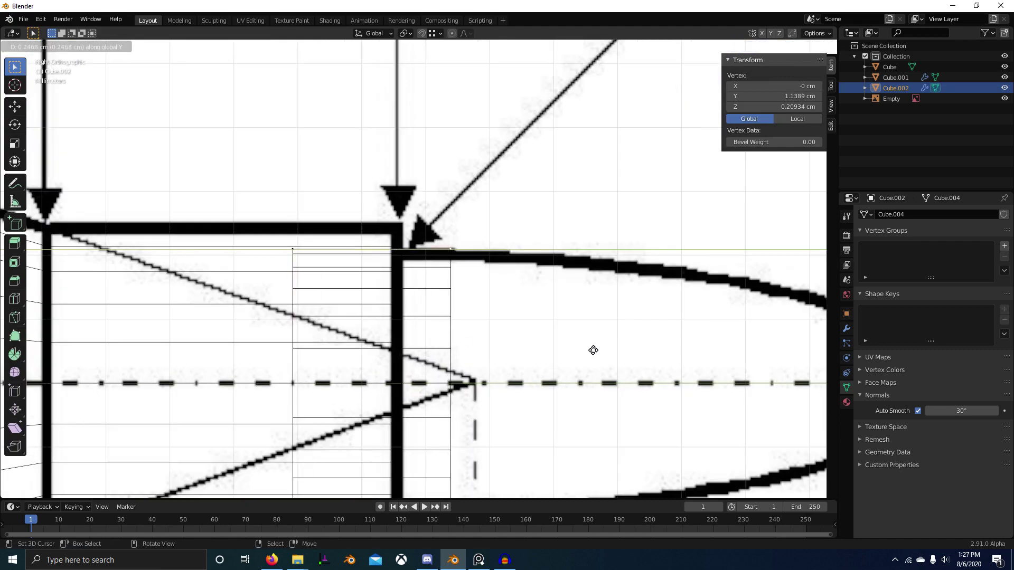
pyautogui.click(593, 350)
# - Extrude the vertex again along Y and align its end with the bullet tip at Y 1.925 cm
pyautogui.scroll(-3, 591, 349)
pyautogui.keyDown('shift'); pyautogui.moveTo(511, 335); pyautogui.dragTo(378, 317, button='middle'); pyautogui.keyUp('shift')
pyautogui.press('e')
pyautogui.press('y')
pyautogui.click(658, 328)
pyautogui.scroll(-1, 603, 262)
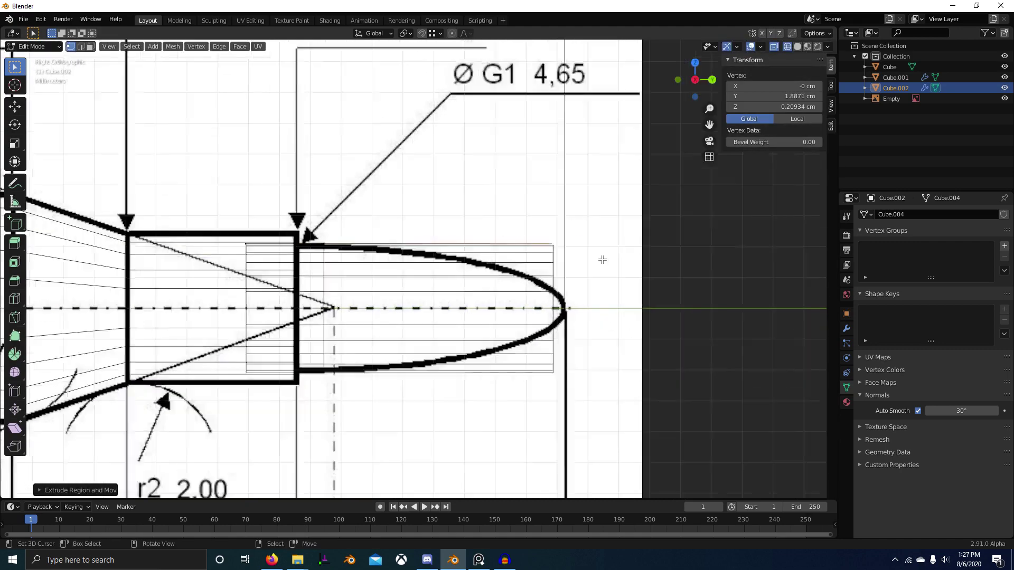
pyautogui.scroll(-5, 602, 260)
pyautogui.keyDown('shift'); pyautogui.moveTo(602, 260); pyautogui.dragTo(573, 330, button='middle'); pyautogui.keyUp('shift')
pyautogui.press('g')
pyautogui.press('y')
pyautogui.keyDown('ctrl'); pyautogui.click(444, 146); pyautogui.keyUp('ctrl')
pyautogui.scroll(8, 447, 362)
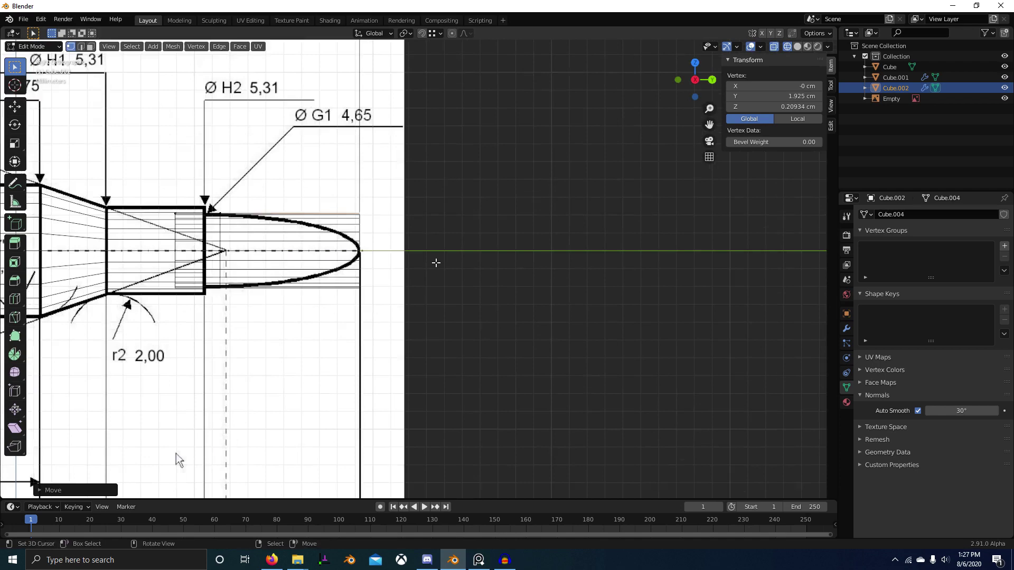
# - Extrude the end vertex down along Z to the cartridge's centreline
pyautogui.press('g')
pyautogui.press('z')
pyautogui.click(465, 321)
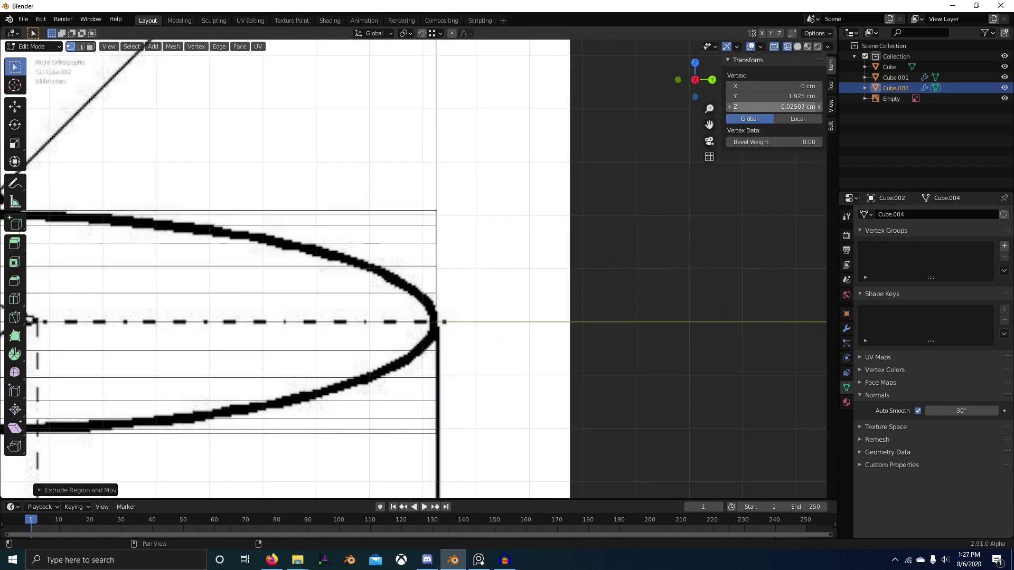
# - Bevel the bullet profile's outer corner vertex 1.41 cm wide with 7 segments to match the reference's curved outline
pyautogui.hotkey('ctrl', 'shift', 'b')
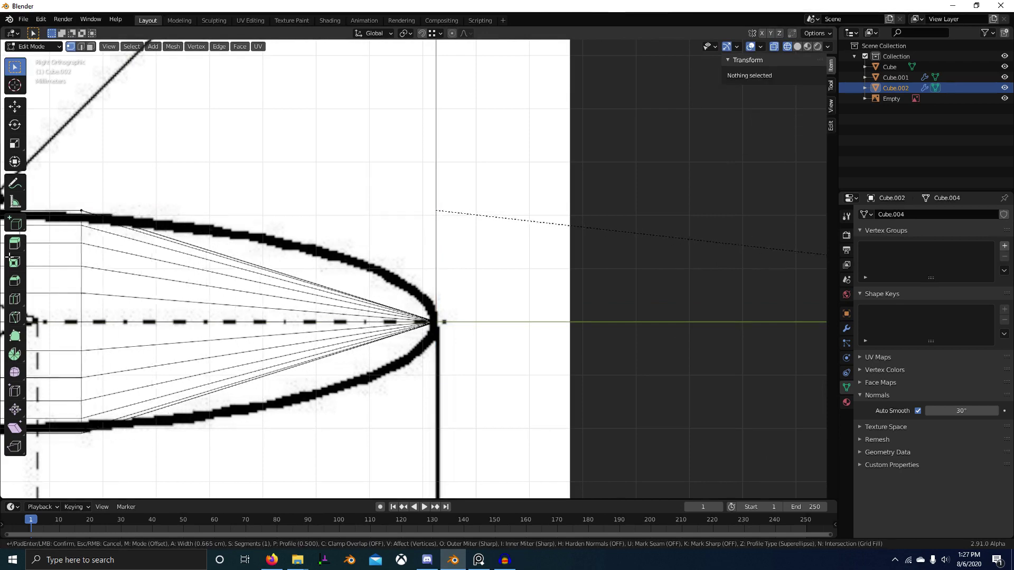
pyautogui.click(396, 267)
pyautogui.scroll(-3, 396, 267)
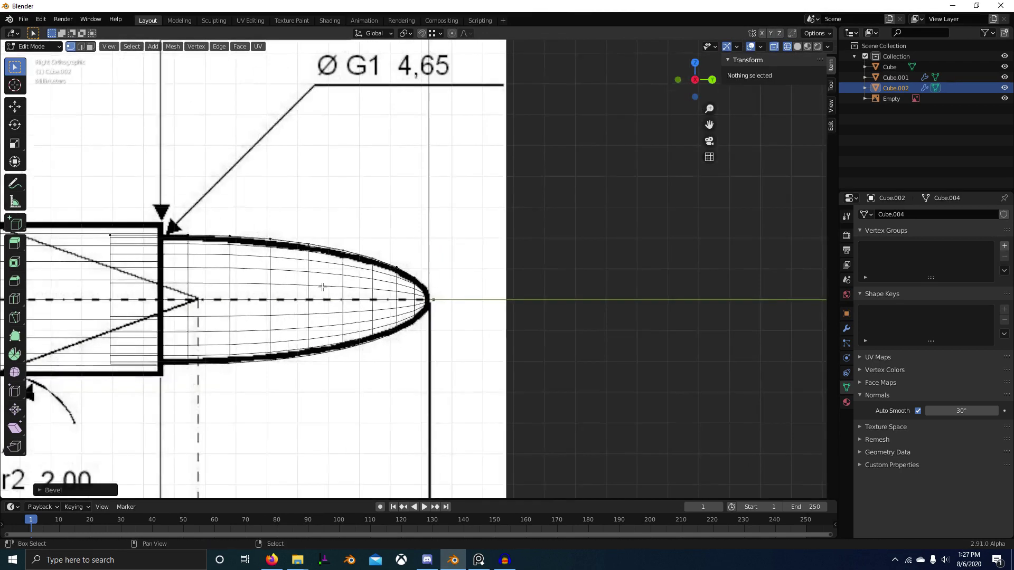
pyautogui.keyDown('shift'); pyautogui.moveTo(322, 288); pyautogui.dragTo(451, 305, button='middle'); pyautogui.keyUp('shift')
pyautogui.click(43, 491)
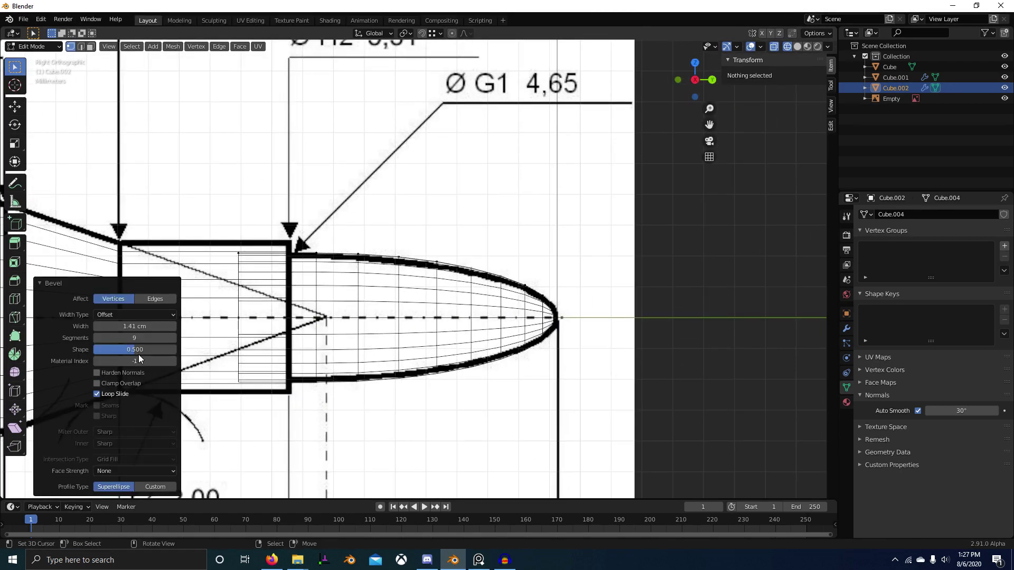
pyautogui.moveTo(104, 338); pyautogui.dragTo(97, 338)
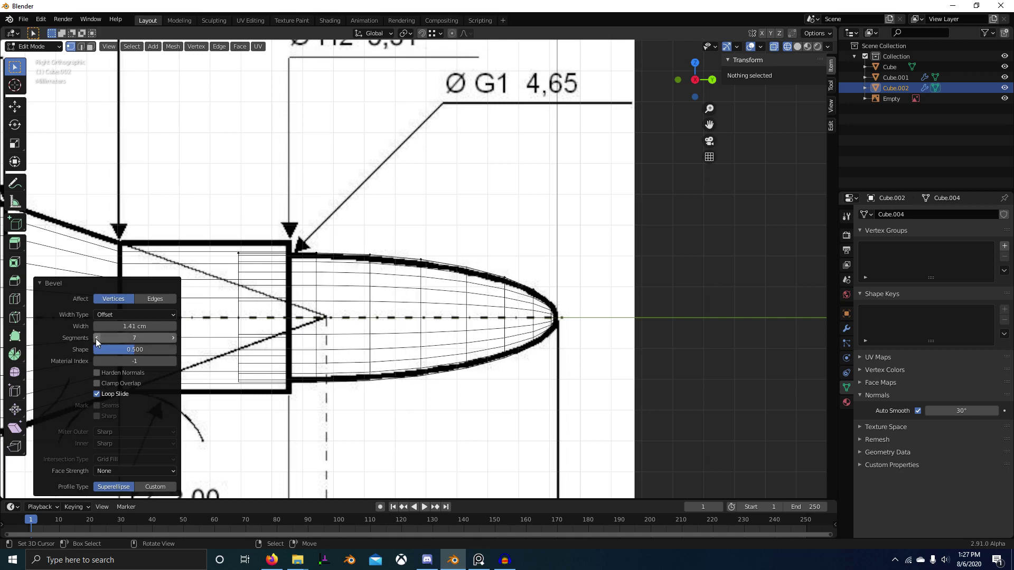
pyautogui.scroll(5, 681, 329)
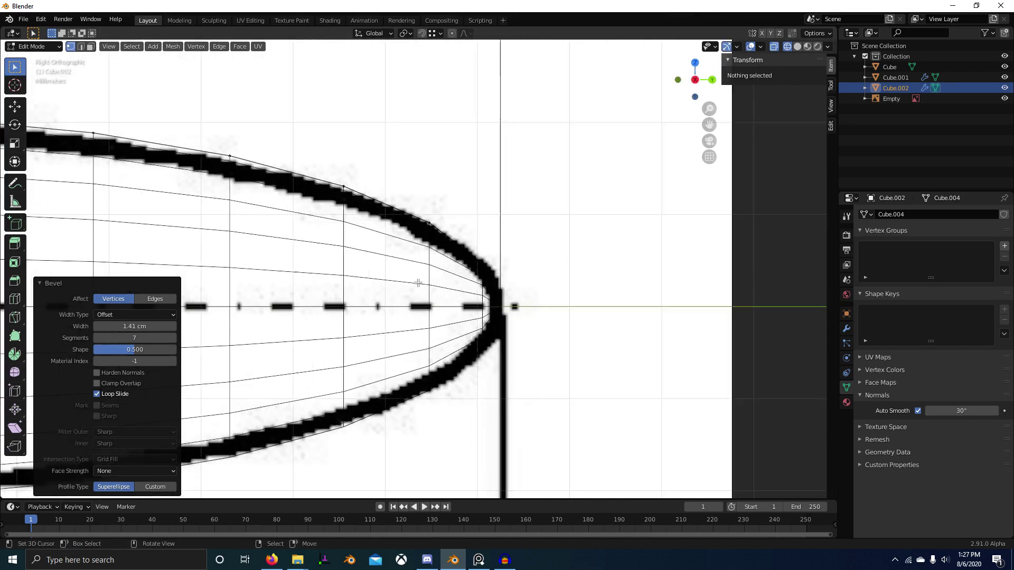
pyautogui.scroll(-3, 507, 296)
pyautogui.keyDown('shift'); pyautogui.moveTo(482, 343); pyautogui.dragTo(602, 329, button='middle'); pyautogui.keyUp('shift')
# - Subdivide the last edge at the bullet's tip and select the new middle vertex
pyautogui.hotkey('shift', 'z')
pyautogui.moveTo(735, 360)
pyautogui.mouseDown(button='middle')
pyautogui.moveTo(559, 378)
pyautogui.moveTo(482, 366)
pyautogui.moveTo(442, 378)
pyautogui.moveTo(437, 423)
pyautogui.moveTo(514, 410)
pyautogui.moveTo(388, 380)
pyautogui.mouseUp(button='middle')
pyautogui.scroll(-6, 441, 378)
pyautogui.scroll(3, 453, 390)
pyautogui.scroll(5, 387, 380)
pyautogui.click(373, 354)
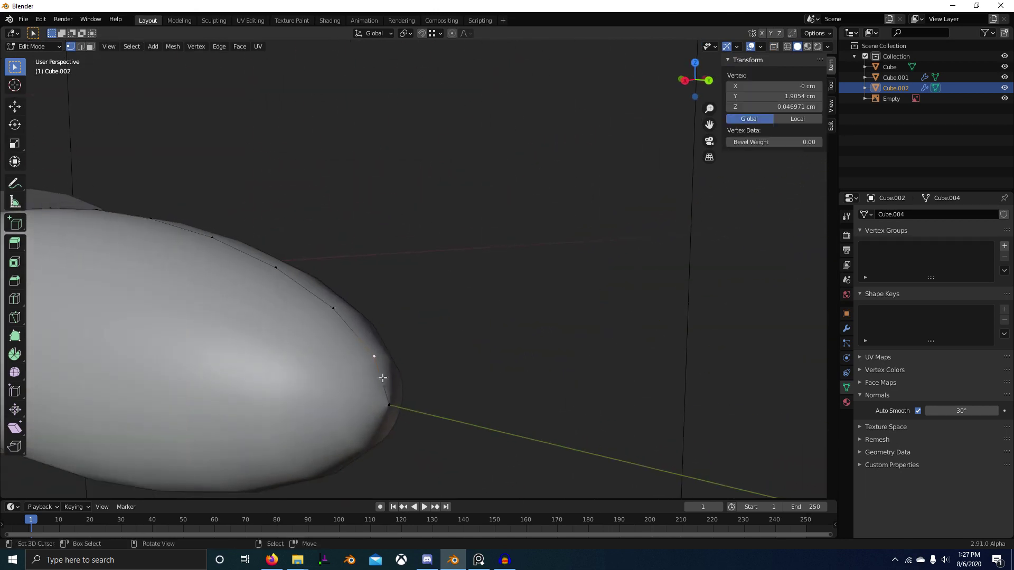
pyautogui.keyDown('shift'); pyautogui.click(384, 378); pyautogui.keyUp('shift')
pyautogui.rightClick(390, 406)
pyautogui.click(364, 260)
pyautogui.click(379, 368)
# - Move the new tip vertex outward onto the reference outline, to about Y 1.92 cm and Z 0.025 cm
pyautogui.press('KP_3')
pyautogui.press('KP_Decimal')
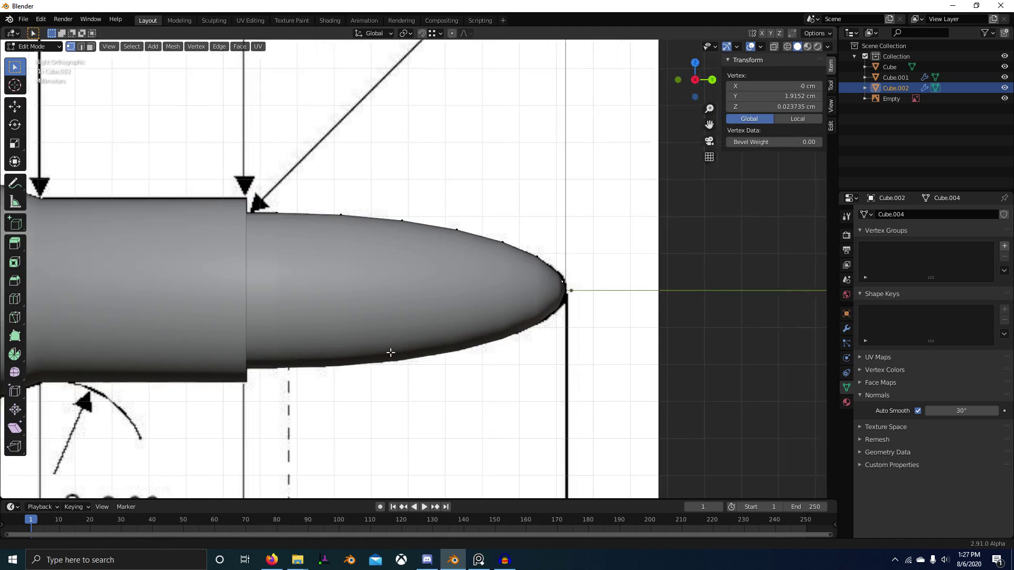
pyautogui.scroll(4, 436, 342)
pyautogui.scroll(5, 435, 343)
pyautogui.press('g')
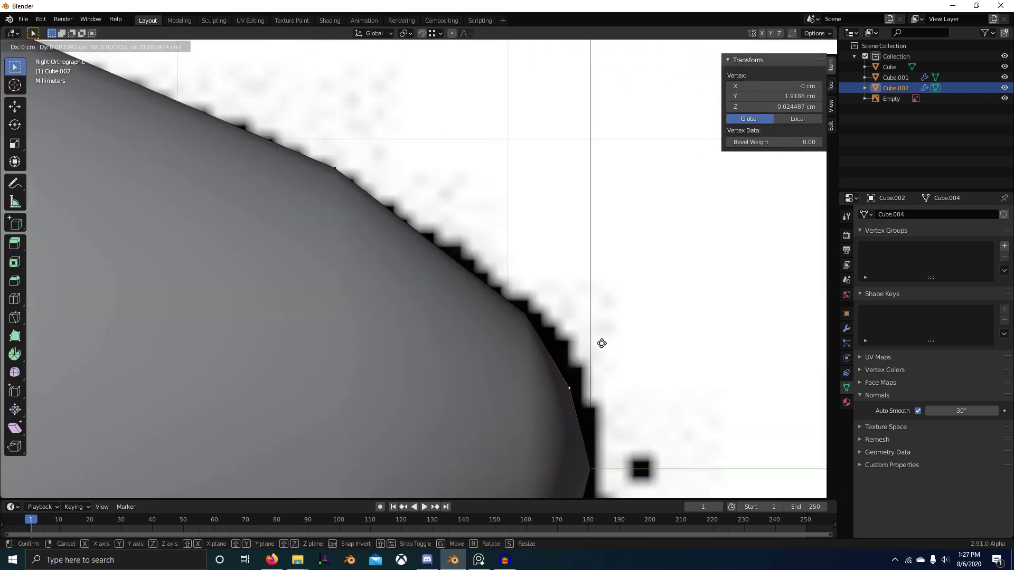
pyautogui.click(603, 349)
pyautogui.scroll(-3, 603, 350)
pyautogui.scroll(4, 611, 353)
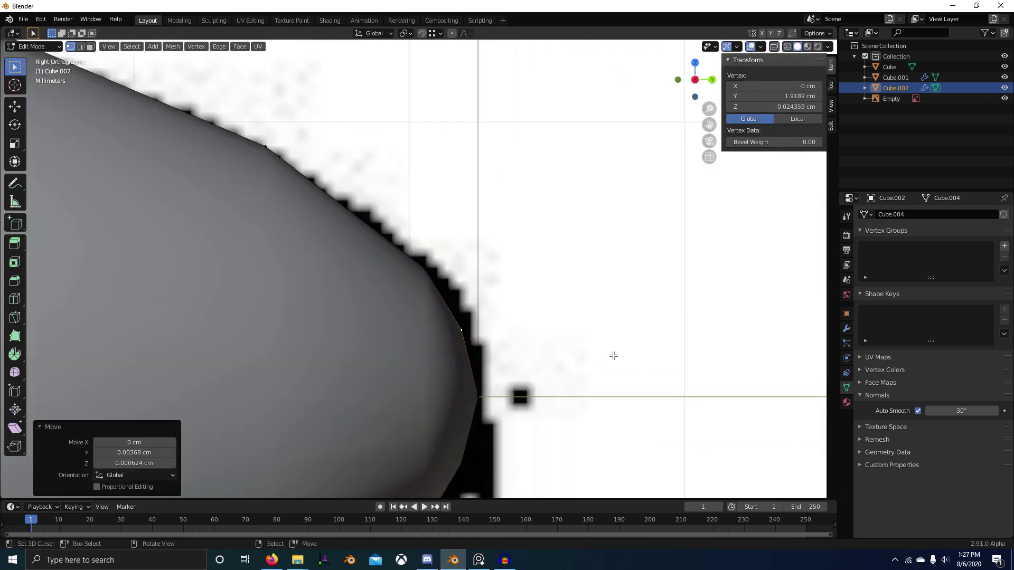
pyautogui.press('z')
pyautogui.click(318, 326)
pyautogui.press('g')
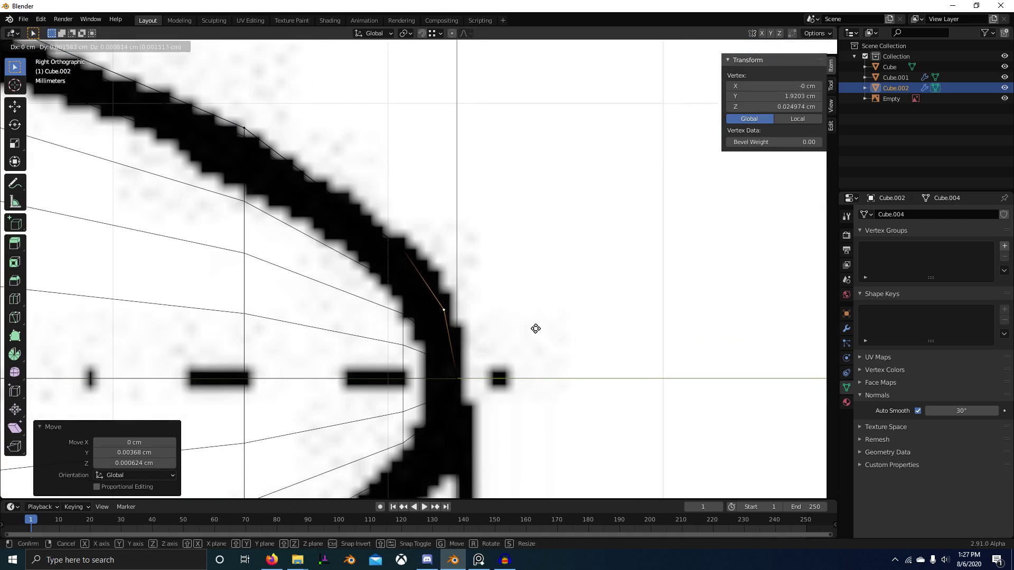
pyautogui.click(536, 329)
# - Return the viewport to solid shading, leave Edit Mode and deselect the bullet
pyautogui.hotkey('shift', 'z')
pyautogui.scroll(-8, 402, 365)
pyautogui.moveTo(557, 358)
pyautogui.mouseDown(button='middle')
pyautogui.moveTo(378, 375)
pyautogui.moveTo(309, 407)
pyautogui.moveTo(364, 365)
pyautogui.moveTo(550, 372)
pyautogui.moveTo(432, 352)
pyautogui.moveTo(521, 346)
pyautogui.moveTo(485, 343)
pyautogui.mouseUp(button='middle')
pyautogui.press('Tab')
pyautogui.click(365, 365)
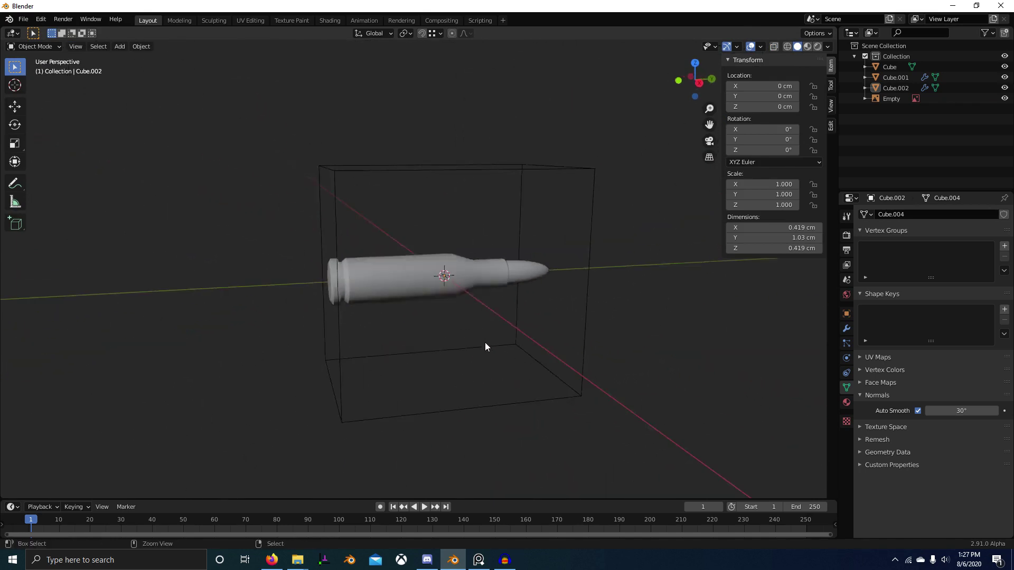
# - Save the project as mp7.blend in the __MP7 folder on the E: drive
pyautogui.hotkey('ctrl', 's')
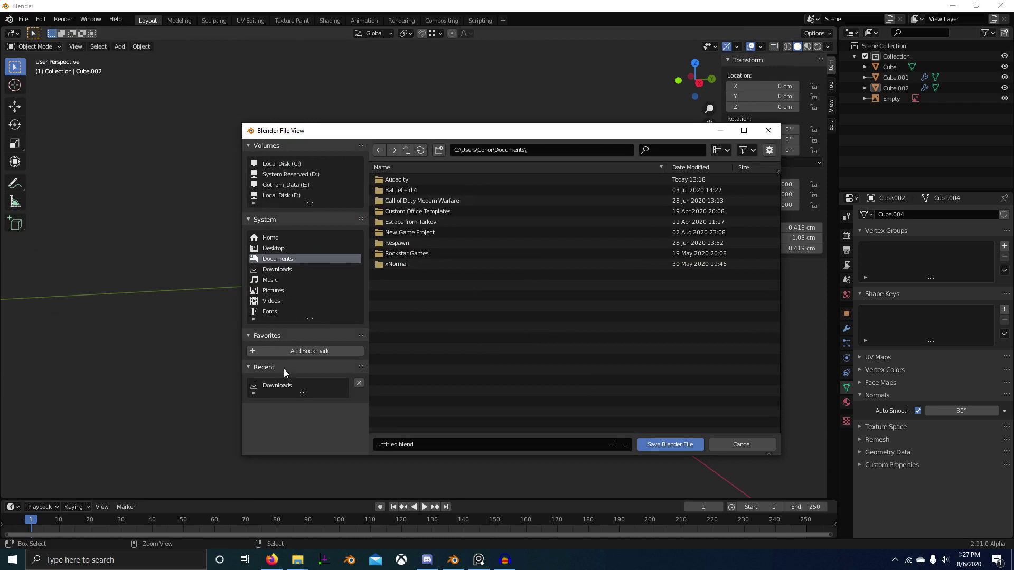
pyautogui.click(296, 184)
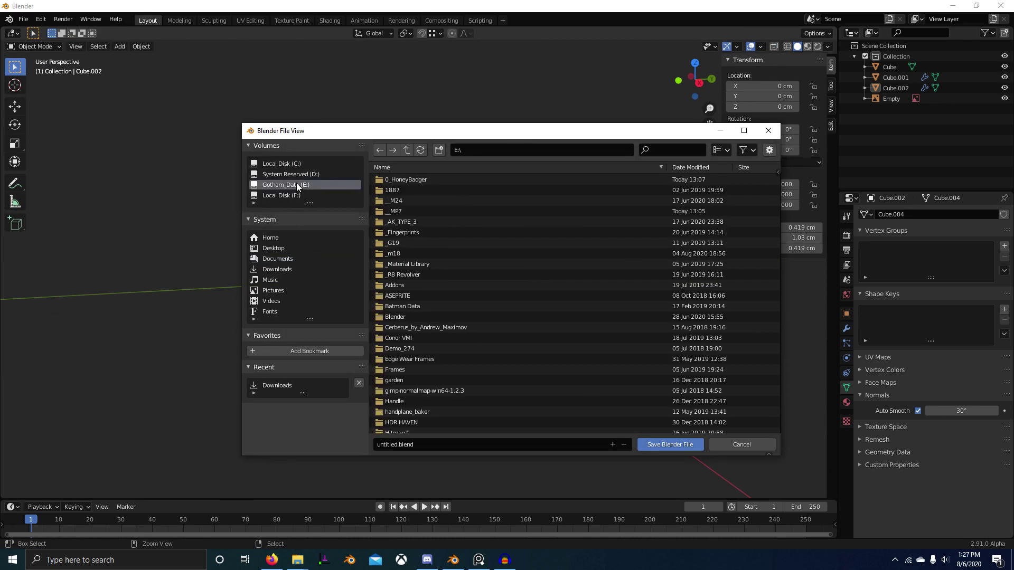
pyautogui.doubleClick(410, 211)
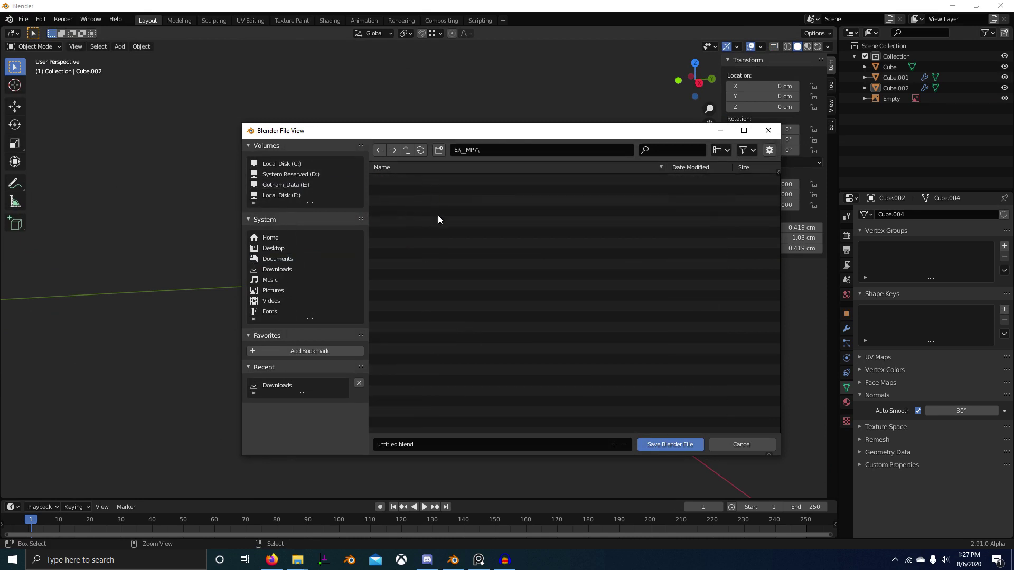
pyautogui.click(389, 443)
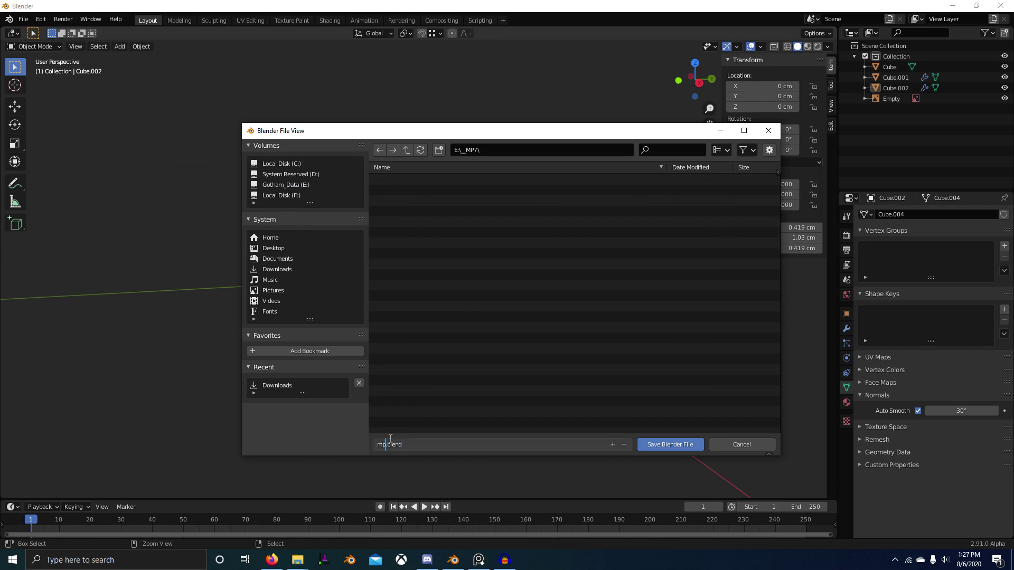
pyautogui.write('mp7')
pyautogui.press('Return')
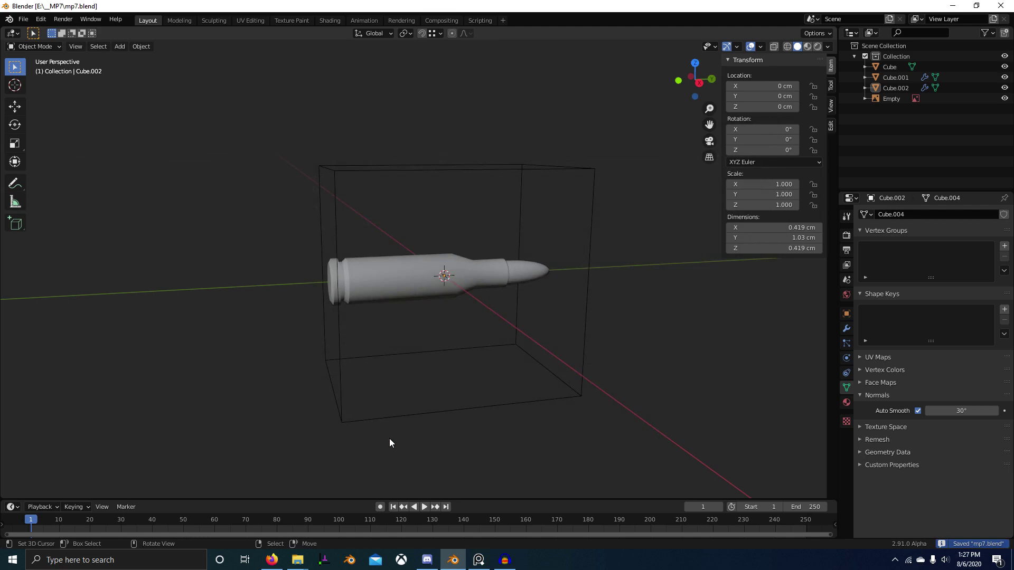
# - Examine the assembled case and bullet up close and from different sides
pyautogui.scroll(3, 554, 324)
pyautogui.moveTo(554, 329); pyautogui.dragTo(468, 326, button='middle')
pyautogui.rightClick(468, 327)
pyautogui.keyDown('shift'); pyautogui.rightClick(588, 332); pyautogui.keyUp('shift')
pyautogui.scroll(4, 588, 333)
pyautogui.moveTo(589, 333); pyautogui.dragTo(554, 375, button='middle')
pyautogui.scroll(-4, 554, 375)
pyautogui.hotkey('alt', 'a')
pyautogui.scroll(-5, 553, 370)
pyautogui.moveTo(501, 355); pyautogui.dragTo(571, 383, button='middle')
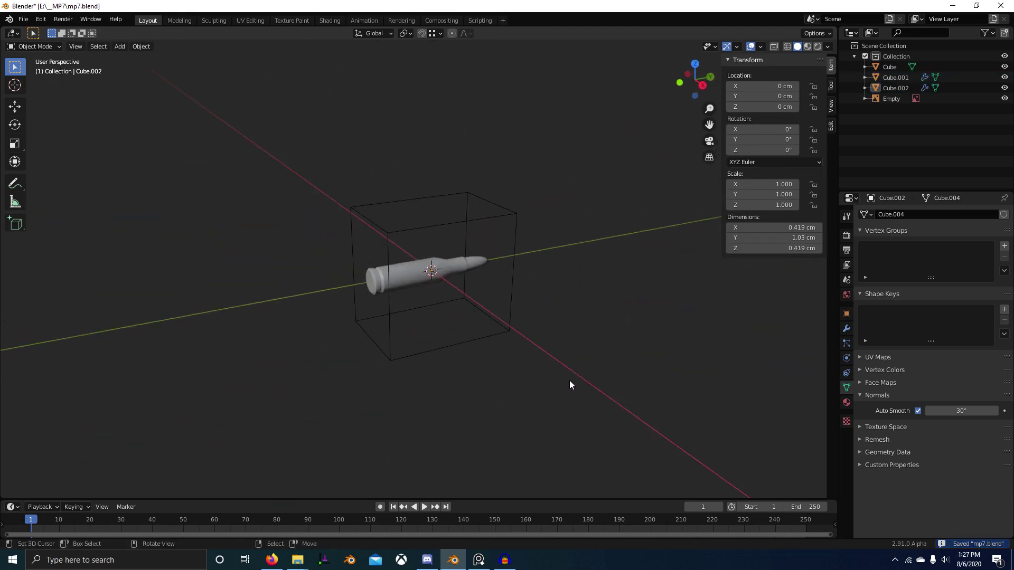
# - Save mp7.blend again, switch briefly to the __MP7 folder window and return to the cartridge model
pyautogui.hotkey('ctrl', 's')
pyautogui.moveTo(497, 338); pyautogui.dragTo(536, 333, button='middle')
pyautogui.hotkey('alt', 'Tab')
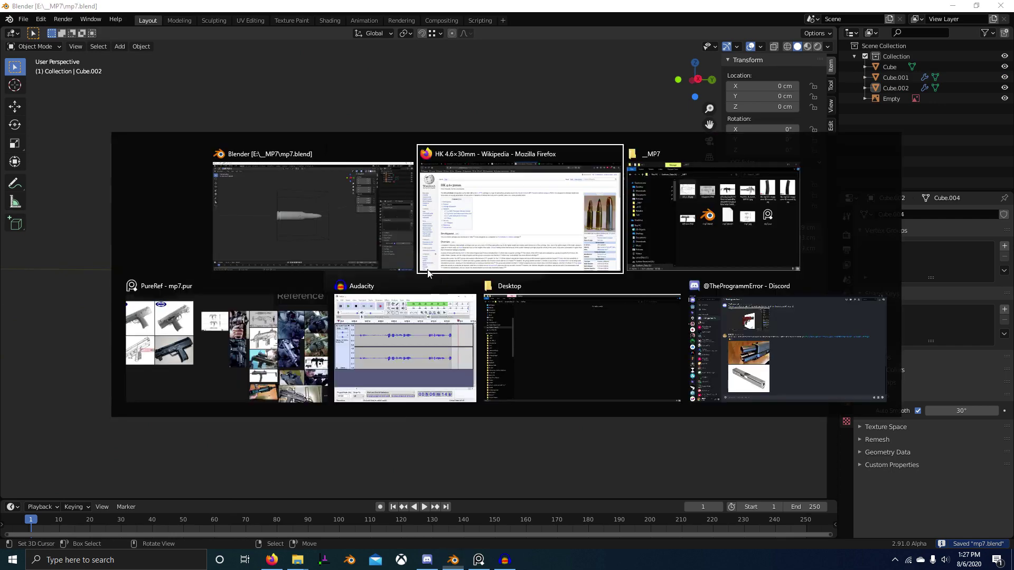
pyautogui.click(777, 245)
pyautogui.hotkey('alt', 'Tab')
pyautogui.moveTo(290, 296); pyautogui.dragTo(487, 321, button='middle')
pyautogui.scroll(3, 405, 341)
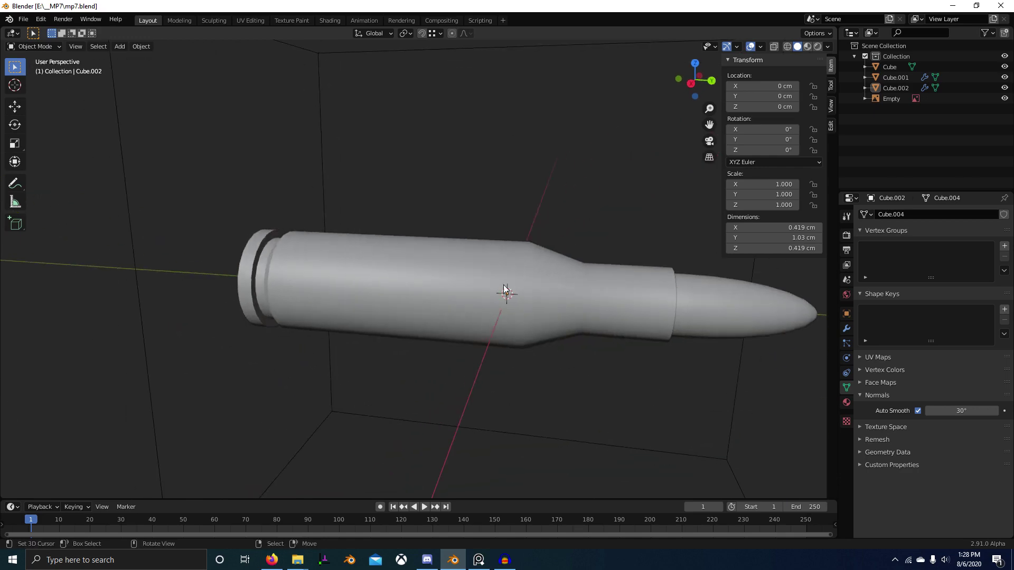